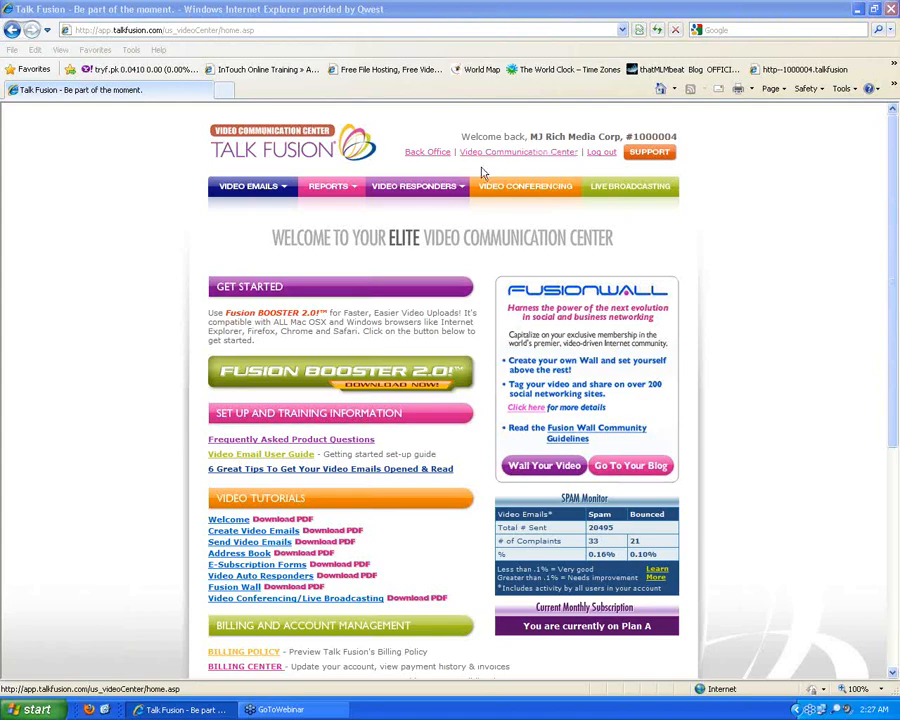
Open the address book's contact list and select the sixth contact in the Individuals folder
{"action": "mouse_move", "coordinate": [262, 192]}
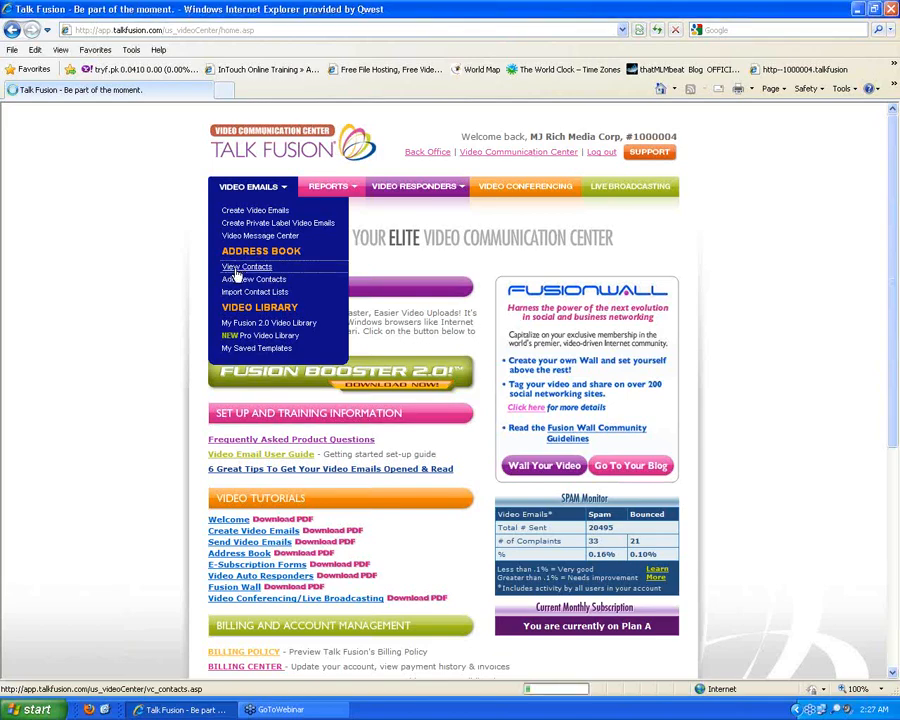
{"action": "left_click", "coordinate": [236, 271]}
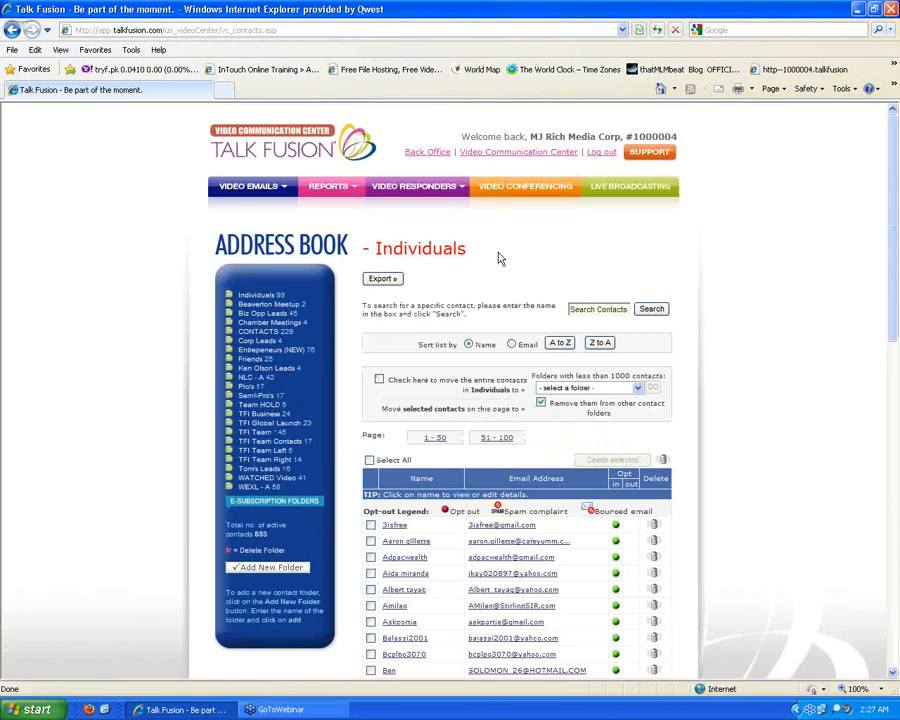
{"action": "scroll", "coordinate": [501, 259], "scroll_direction": "down", "scroll_amount": 2}
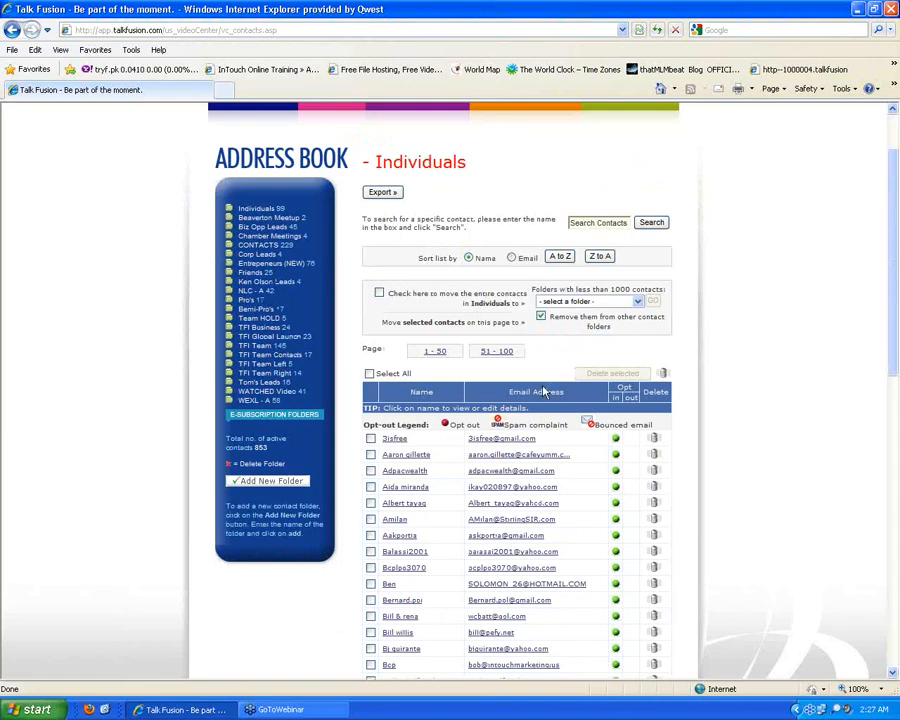
{"action": "scroll", "coordinate": [535, 462], "scroll_direction": "down", "scroll_amount": 4}
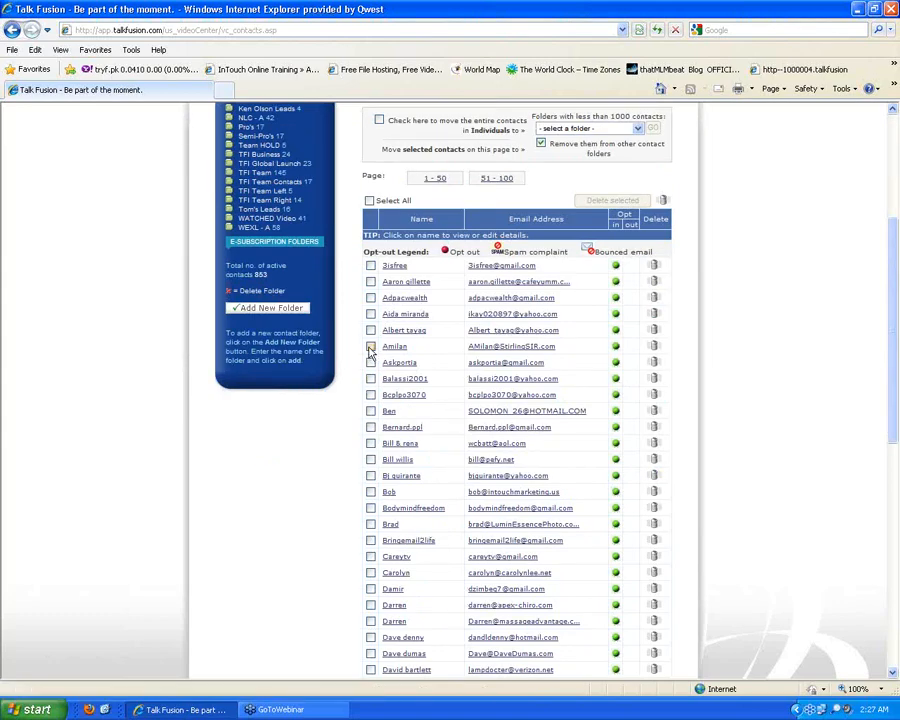
{"action": "left_click", "coordinate": [371, 346]}
View the folders available as a destination for moving the selected contact, then close the list without choosing one
{"action": "scroll", "coordinate": [265, 325], "scroll_direction": "up", "scroll_amount": 6}
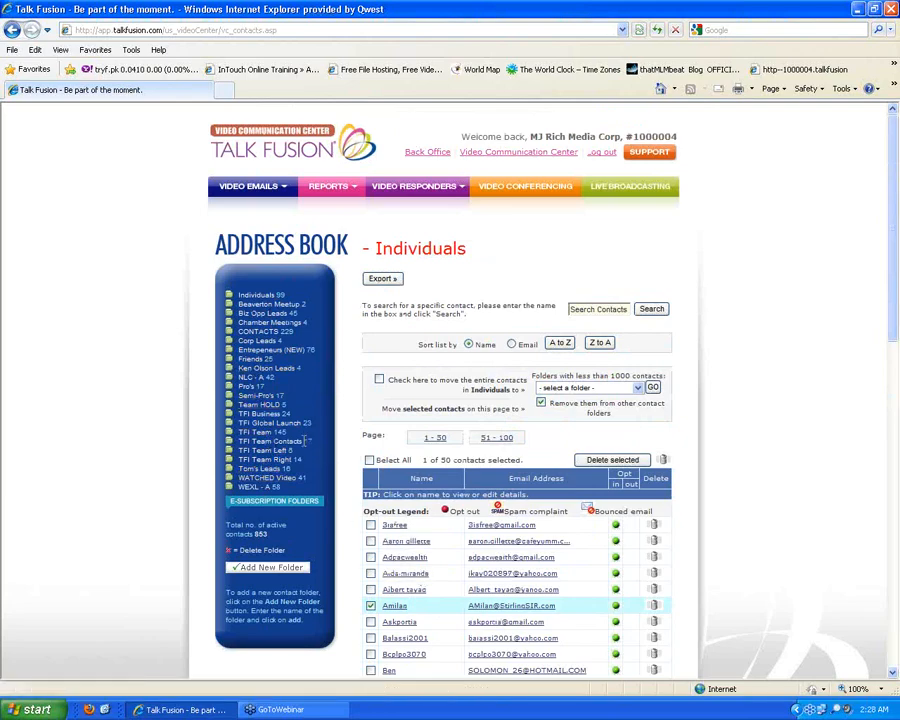
{"action": "scroll", "coordinate": [524, 560], "scroll_direction": "down", "scroll_amount": 2}
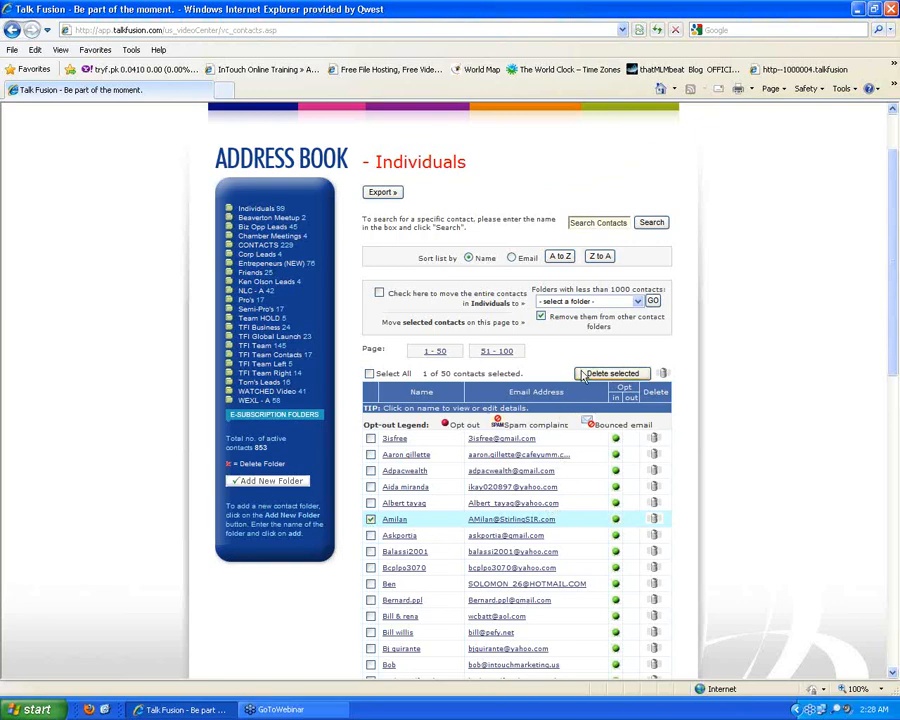
{"action": "left_click", "coordinate": [637, 302]}
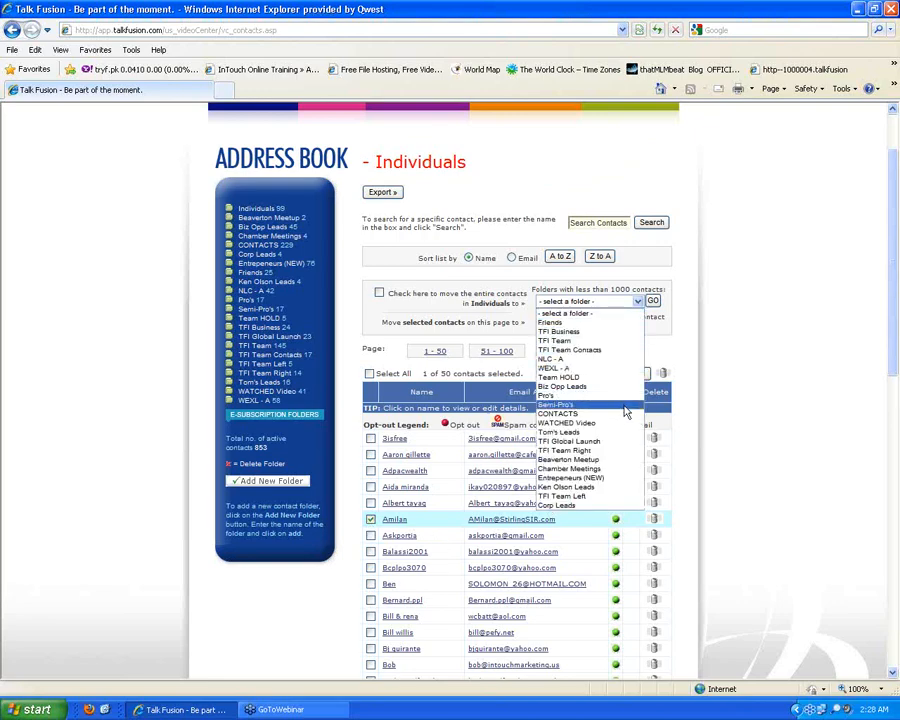
{"action": "left_click", "coordinate": [656, 362]}
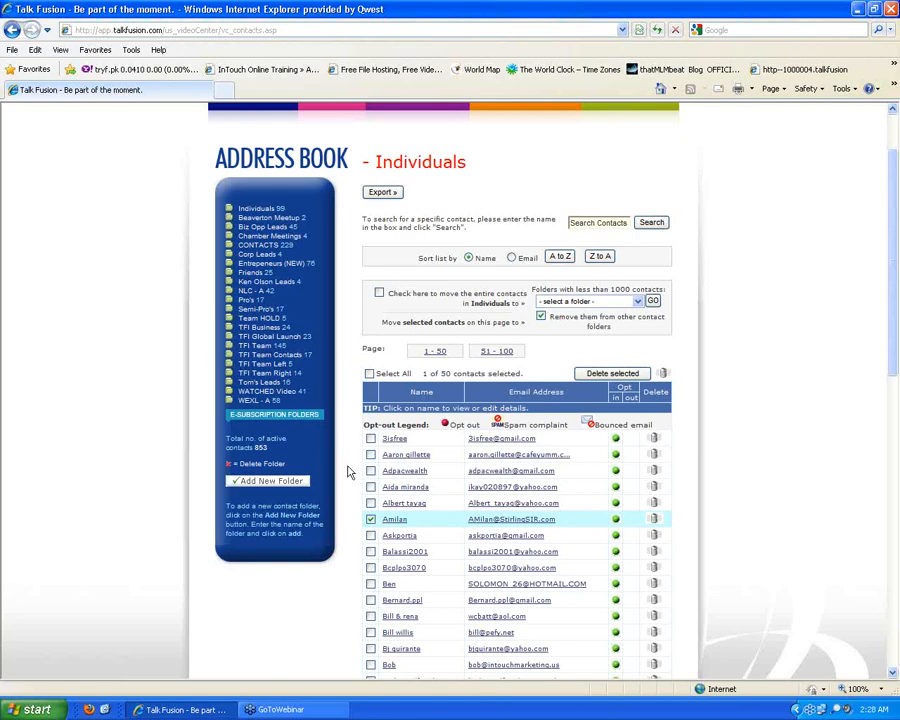
Add a new contact folder named Training #103 to the address book
{"action": "left_click", "coordinate": [264, 483]}
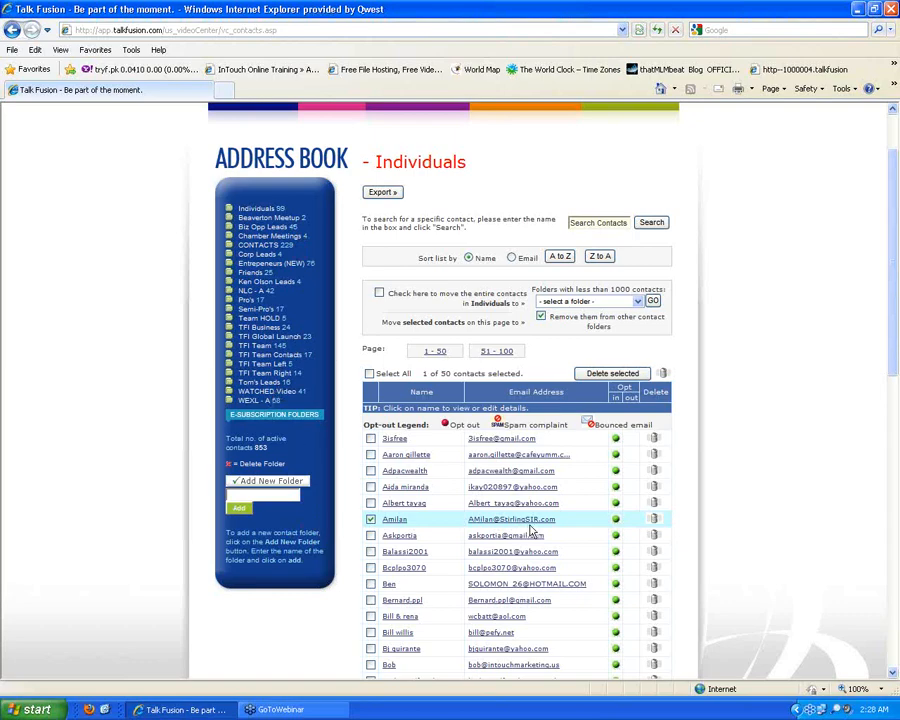
{"action": "scroll", "coordinate": [540, 530], "scroll_direction": "down", "scroll_amount": 5}
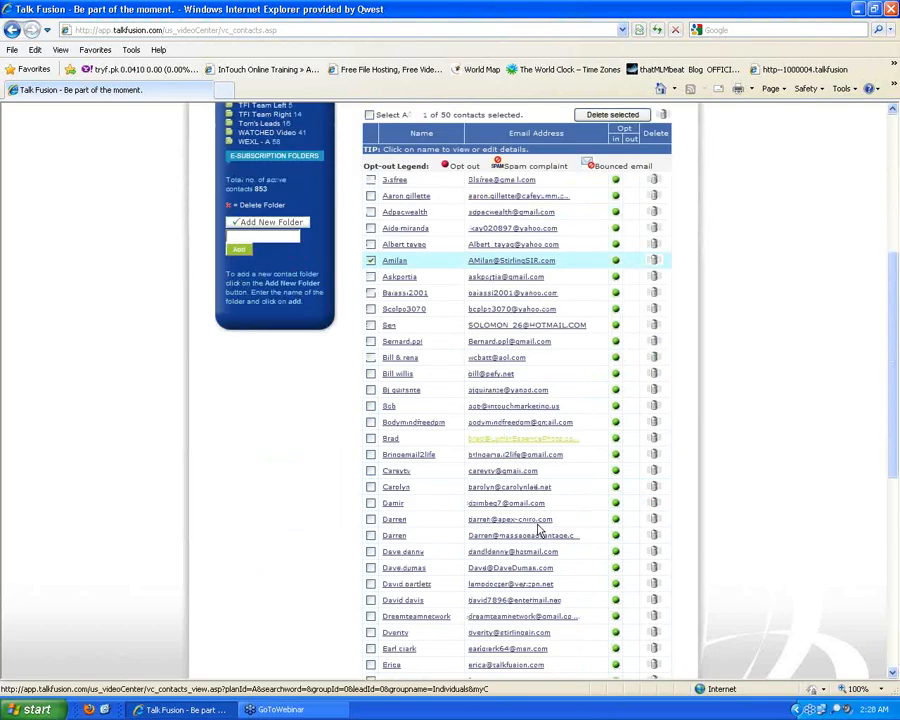
{"action": "scroll", "coordinate": [540, 530], "scroll_direction": "down", "scroll_amount": 5}
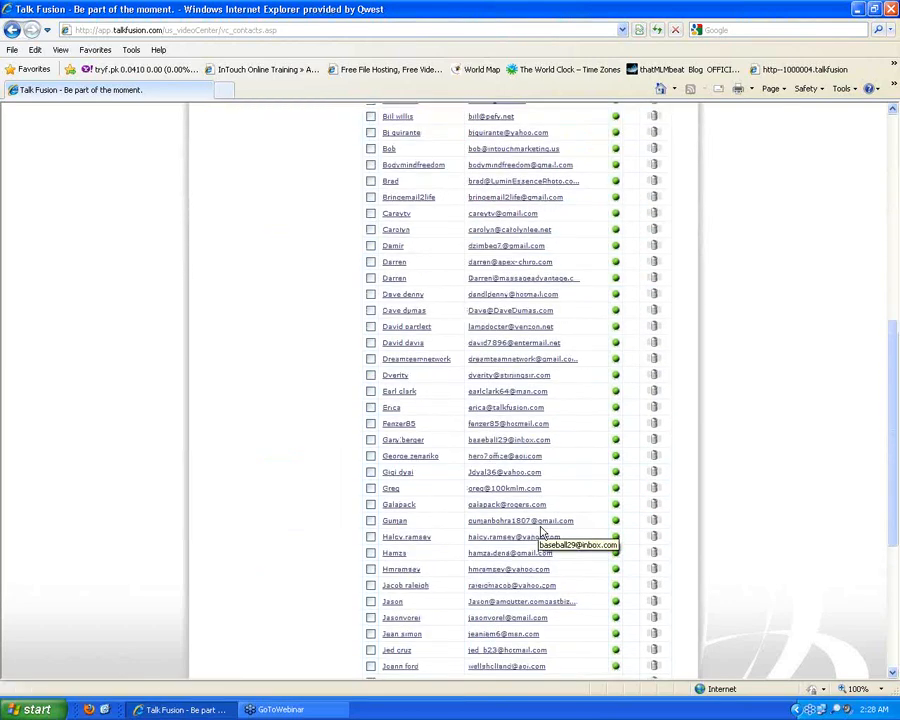
{"action": "scroll", "coordinate": [541, 531], "scroll_direction": "up", "scroll_amount": 10}
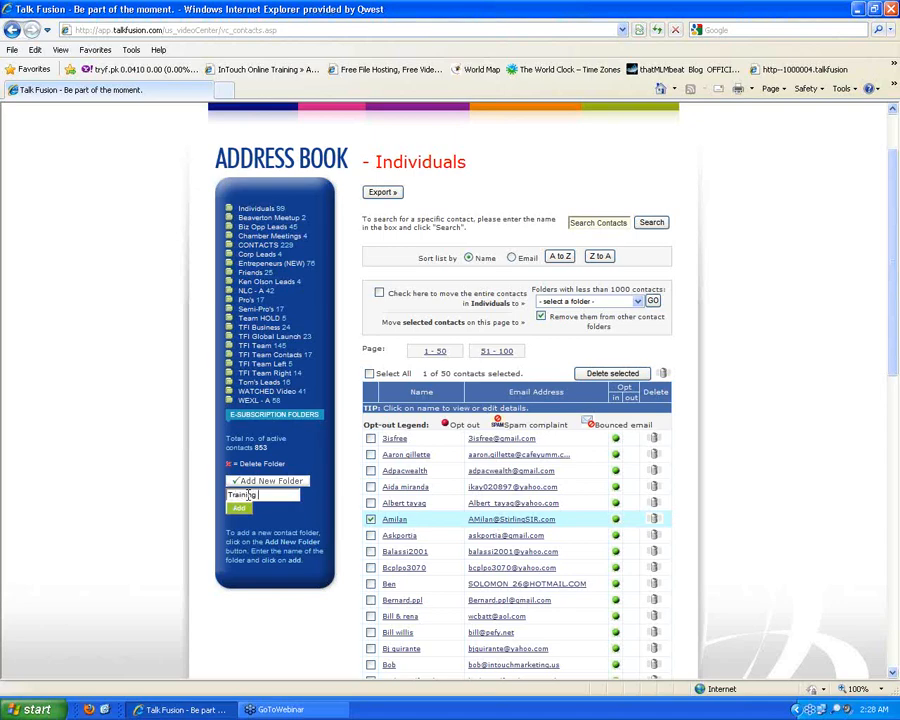
{"action": "type", "text": "03"}
{"action": "left_click", "coordinate": [239, 514]}
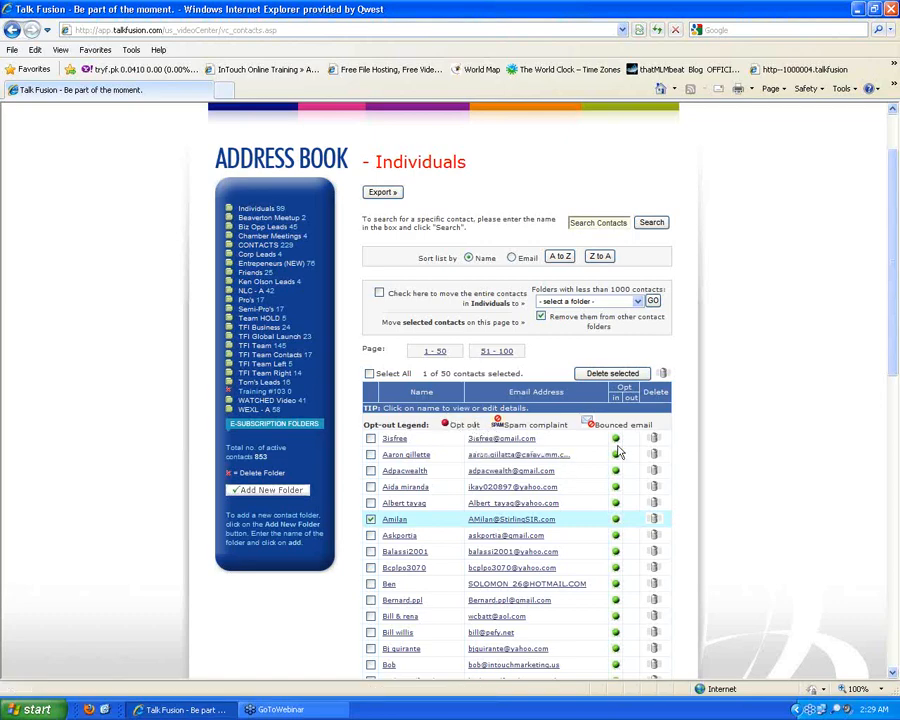
Open the Biz Opp Leads folder in the address book
{"action": "scroll", "coordinate": [624, 552], "scroll_direction": "down", "scroll_amount": 3}
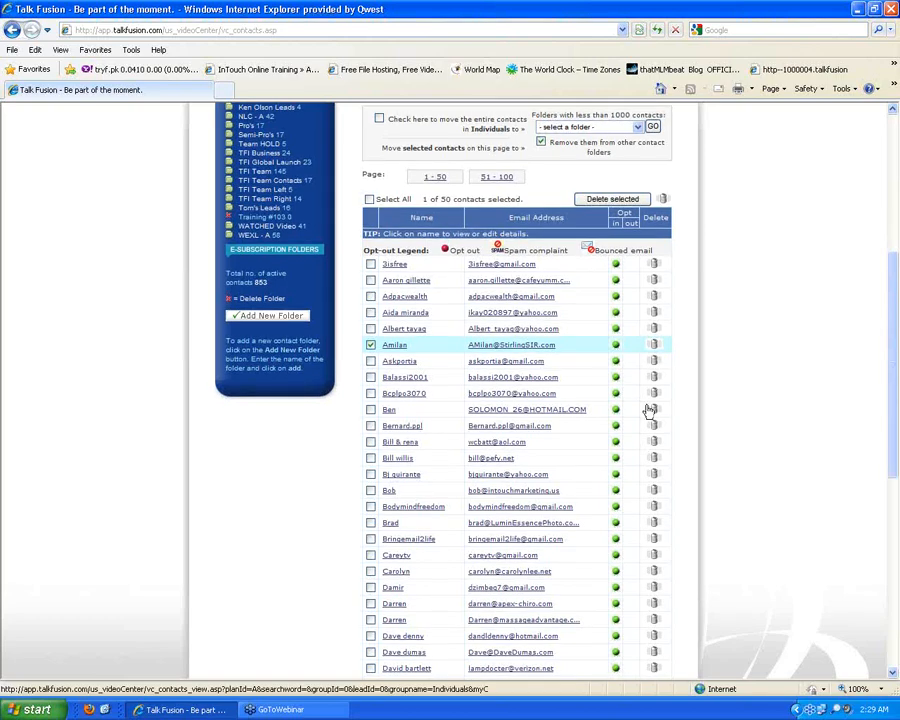
{"action": "scroll", "coordinate": [645, 408], "scroll_direction": "down", "scroll_amount": 5}
{"action": "scroll", "coordinate": [651, 405], "scroll_direction": "up", "scroll_amount": 5}
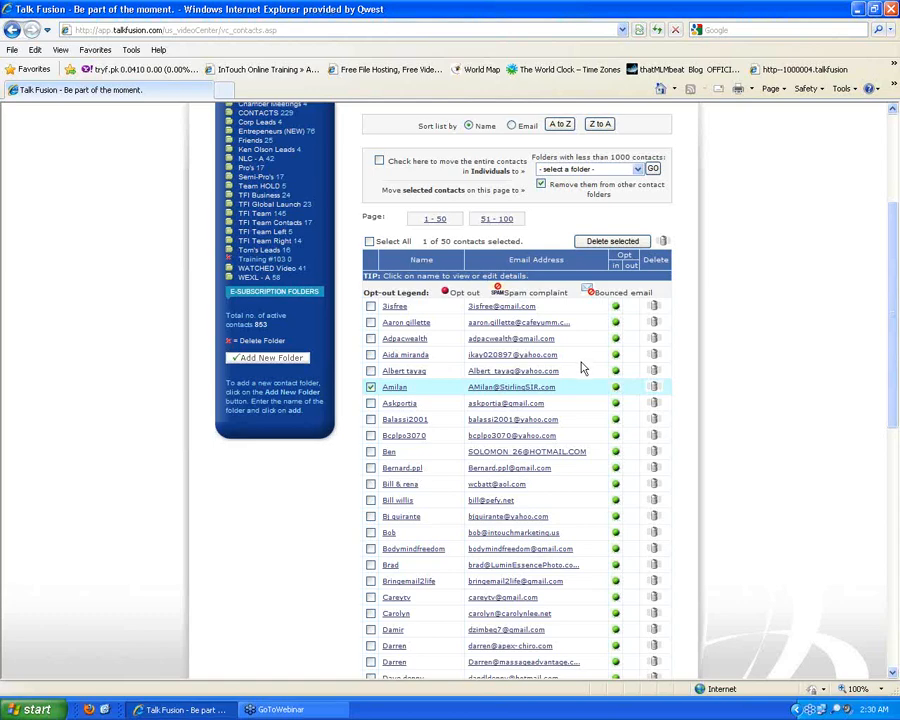
{"action": "scroll", "coordinate": [580, 368], "scroll_direction": "up", "scroll_amount": 4}
{"action": "scroll", "coordinate": [313, 295], "scroll_direction": "down", "scroll_amount": 1}
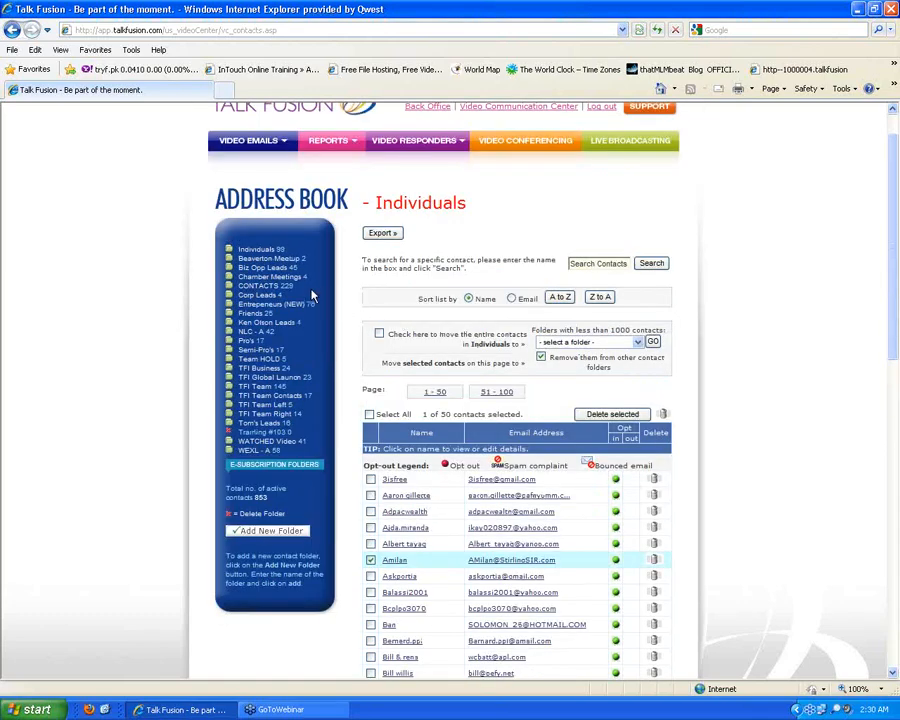
{"action": "left_click", "coordinate": [263, 268]}
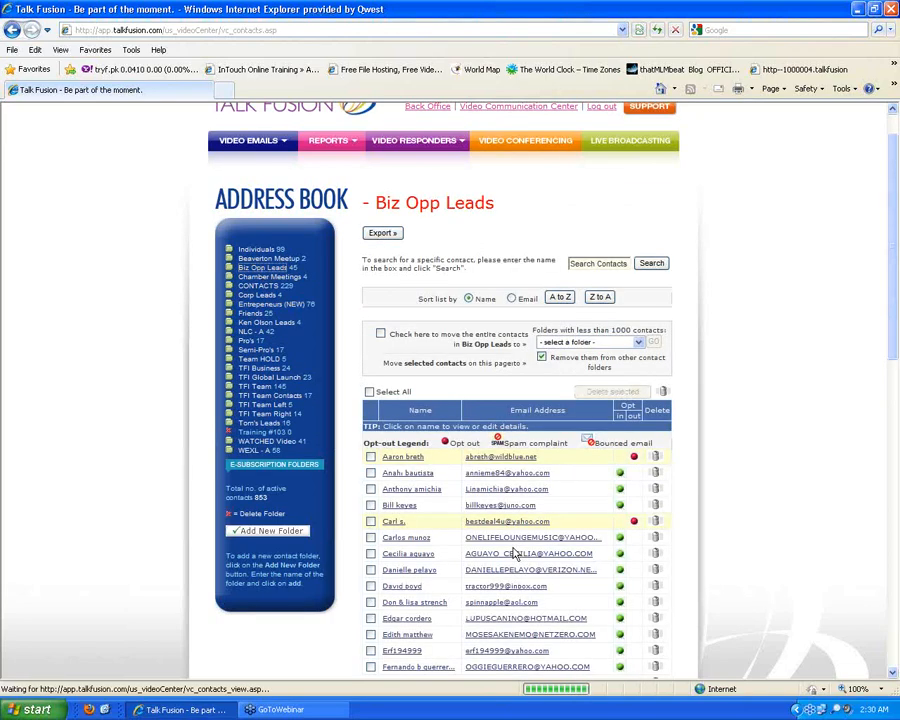
Delete the two contacts marked as opted out from the Biz Opp Leads folder
{"action": "scroll", "coordinate": [517, 541], "scroll_direction": "down", "scroll_amount": 2}
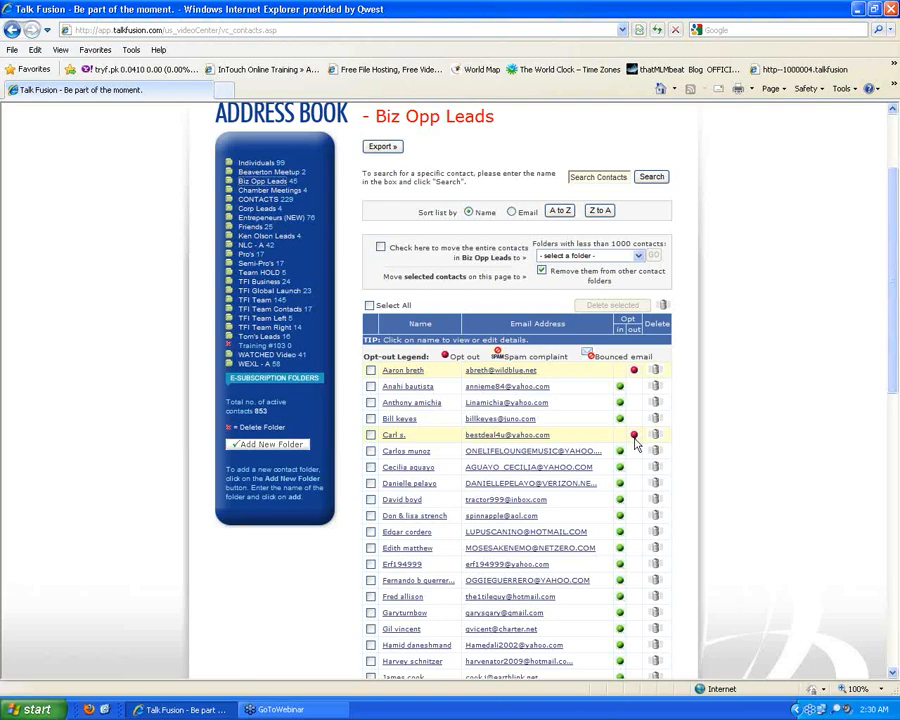
{"action": "left_click", "coordinate": [371, 436]}
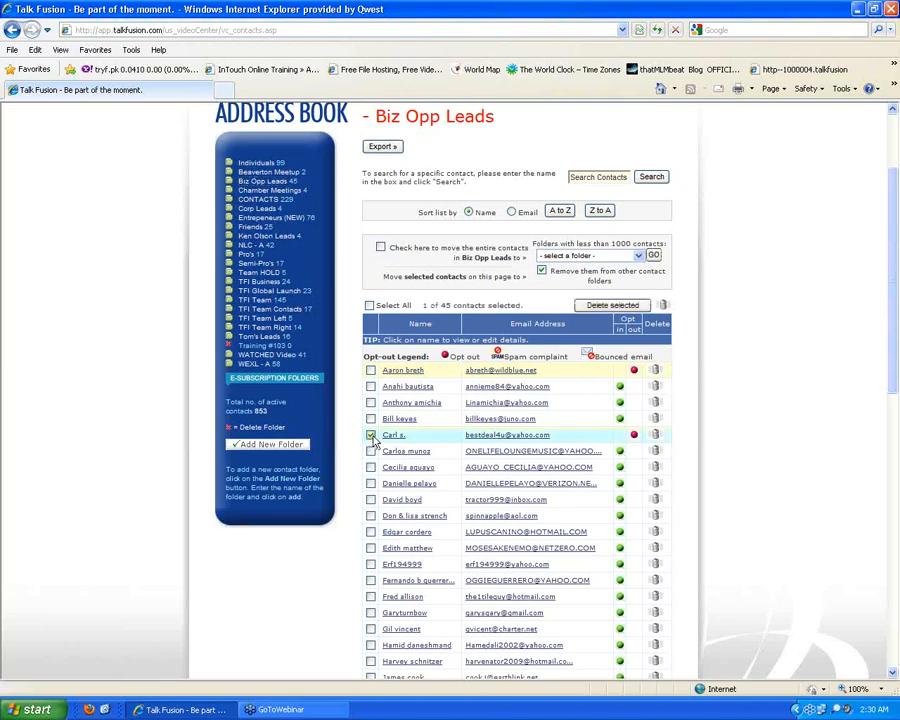
{"action": "left_click", "coordinate": [370, 371]}
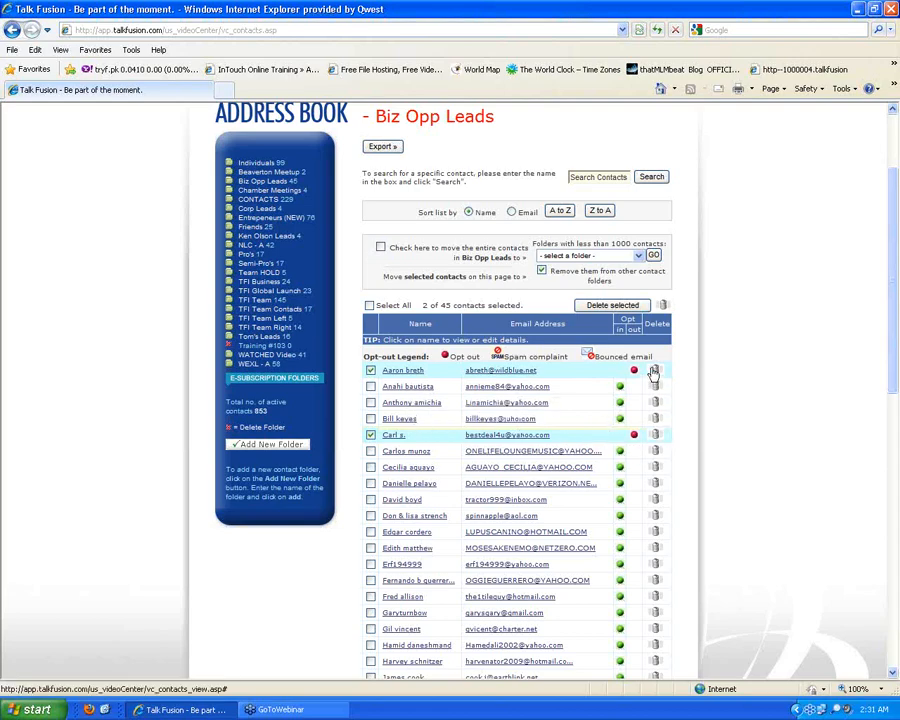
{"action": "left_click", "coordinate": [620, 306]}
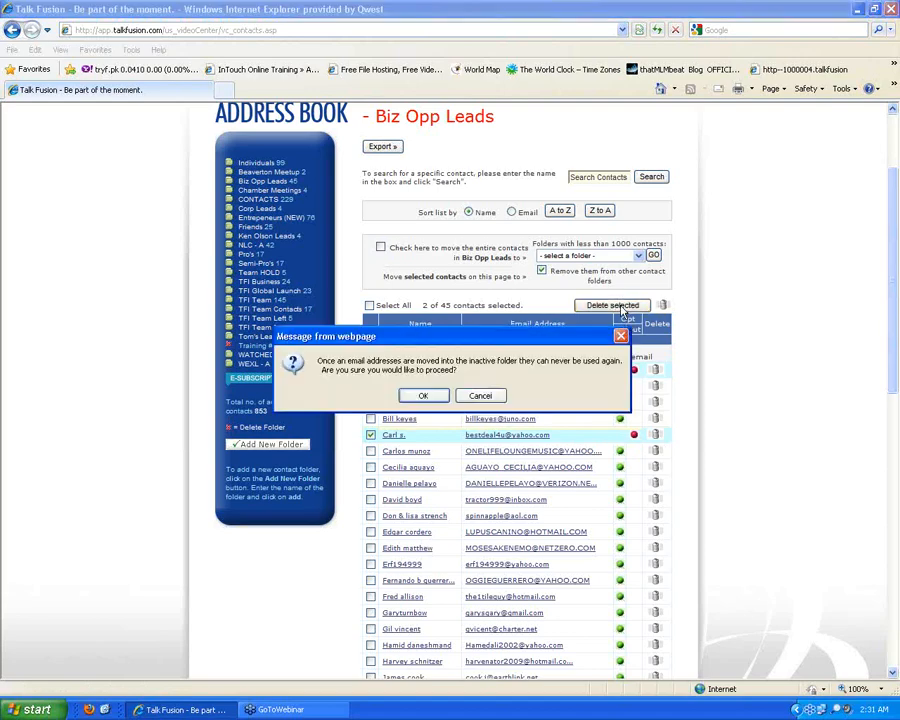
{"action": "left_click", "coordinate": [433, 402]}
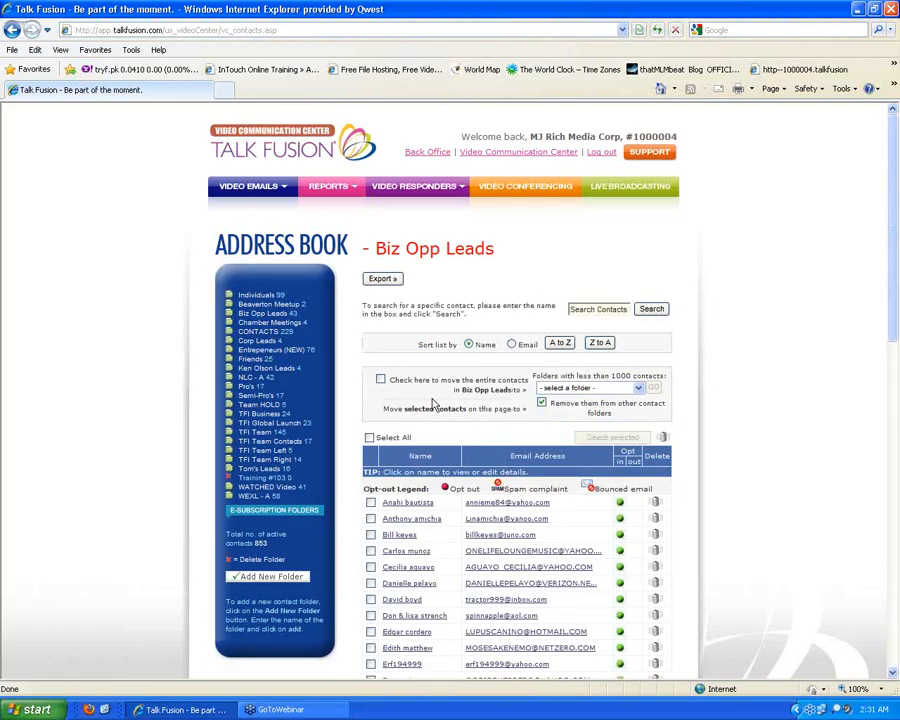
Select the contact marked as bounced in Biz Opp Leads and submit its contact details without editing them
{"action": "scroll", "coordinate": [537, 606], "scroll_direction": "down", "scroll_amount": 3}
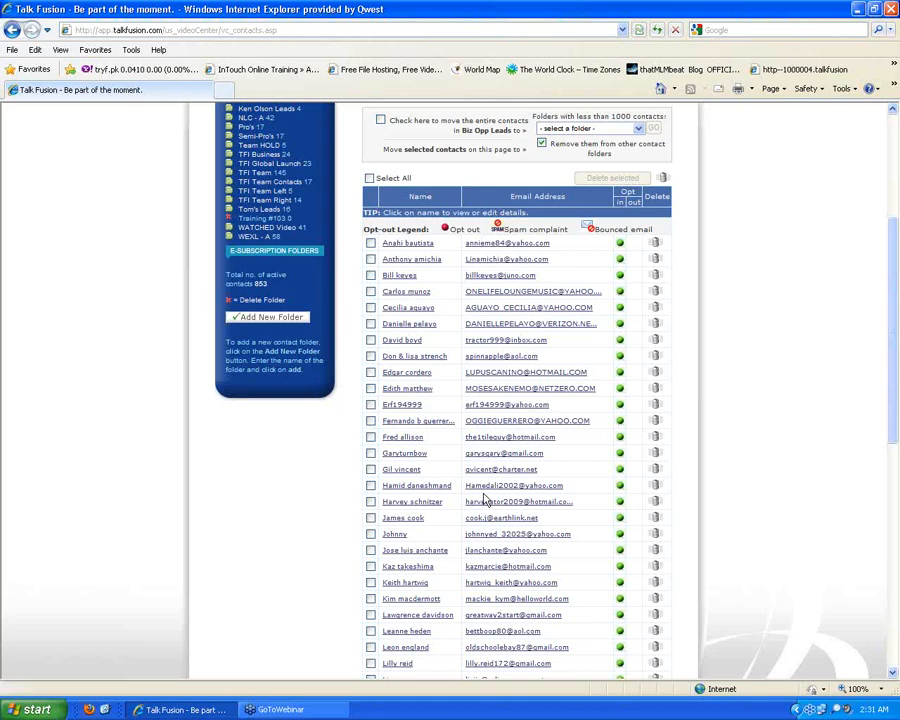
{"action": "scroll", "coordinate": [478, 490], "scroll_direction": "down", "scroll_amount": 5}
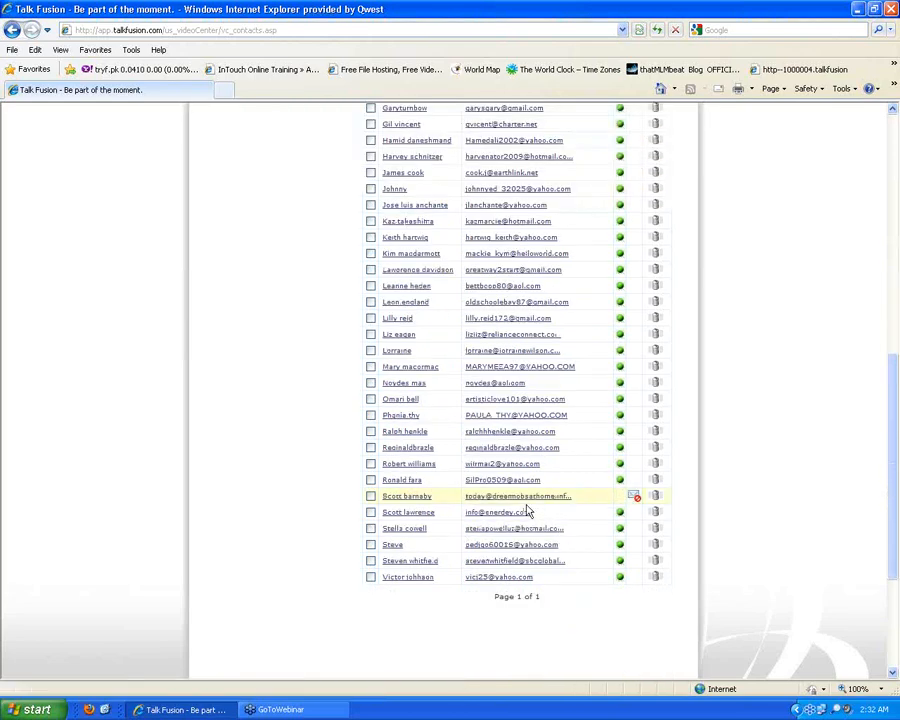
{"action": "mouse_move", "coordinate": [637, 503]}
{"action": "left_click", "coordinate": [369, 499]}
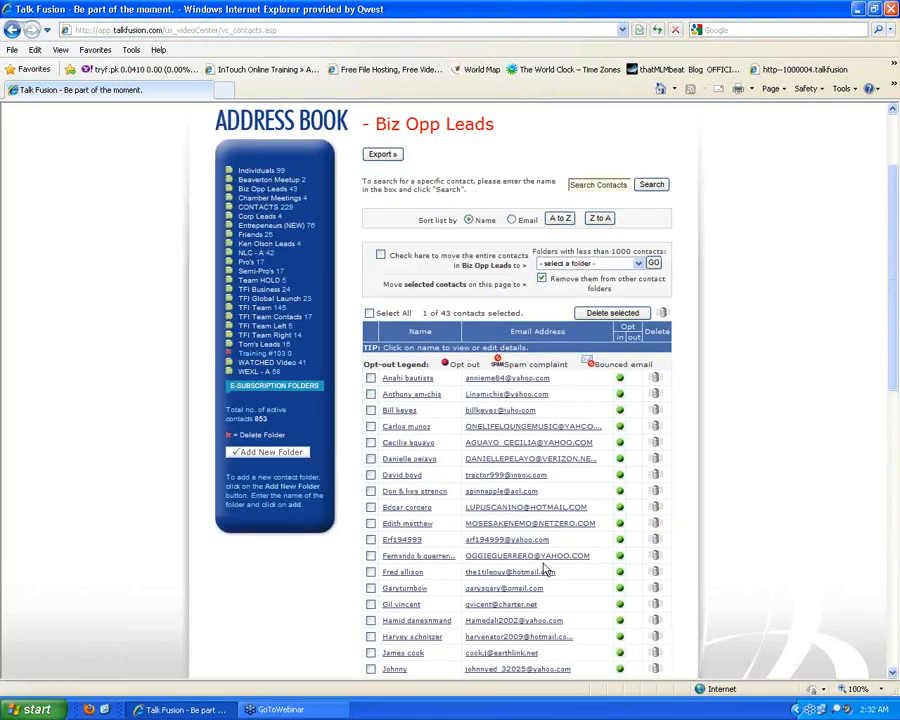
{"action": "scroll", "coordinate": [560, 483], "scroll_direction": "down", "scroll_amount": 4}
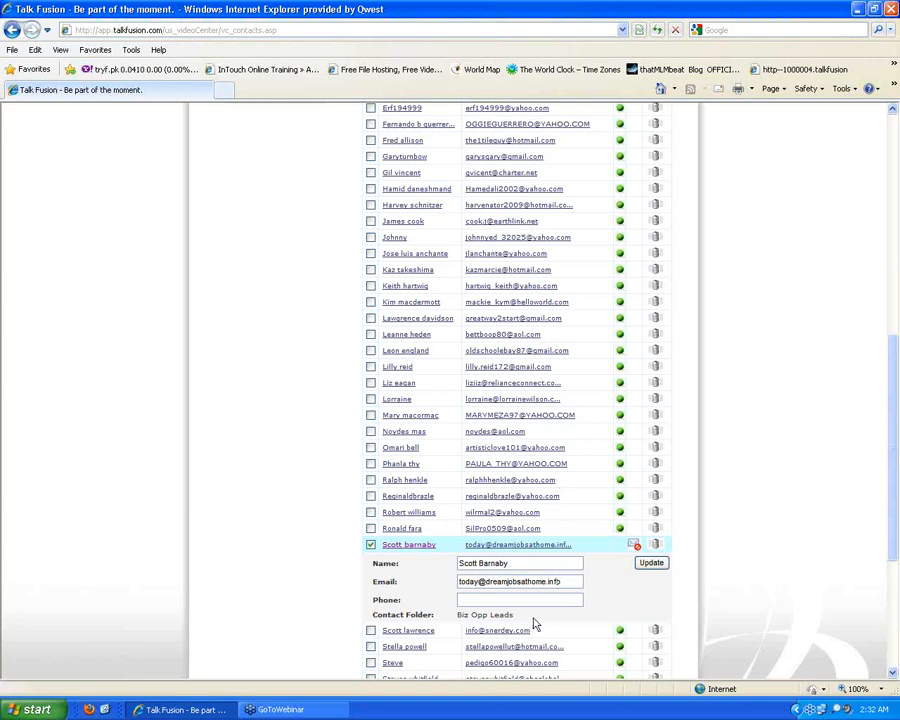
{"action": "left_click", "coordinate": [653, 565]}
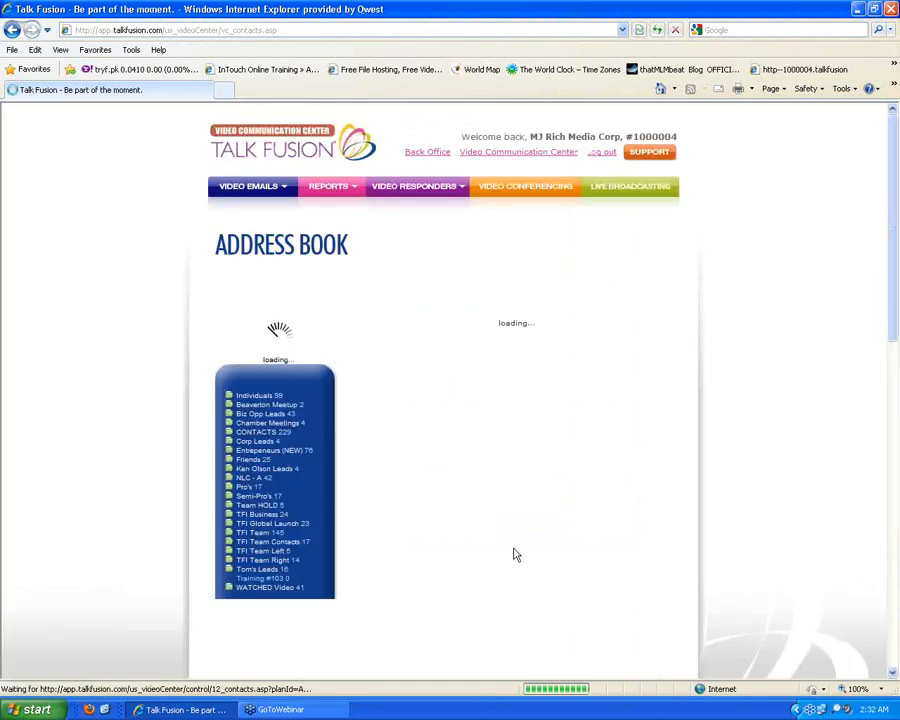
Delete the contact marked as bounced email from the Biz Opp Leads folder
{"action": "scroll", "coordinate": [515, 555], "scroll_direction": "down", "scroll_amount": 2}
{"action": "scroll", "coordinate": [515, 553], "scroll_direction": "down", "scroll_amount": 8}
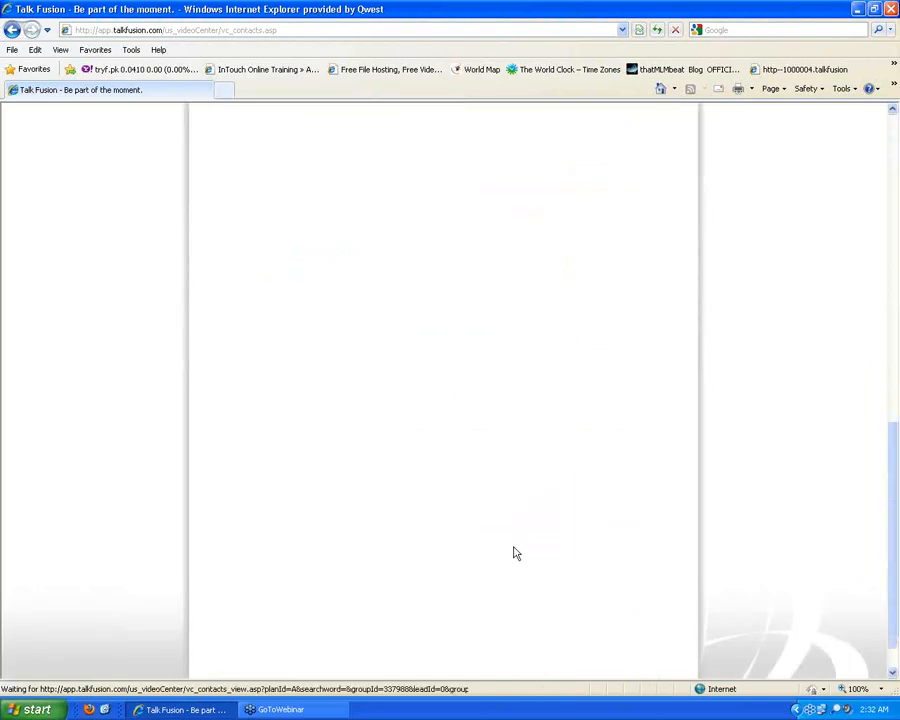
{"action": "scroll", "coordinate": [515, 550], "scroll_direction": "down", "scroll_amount": 2}
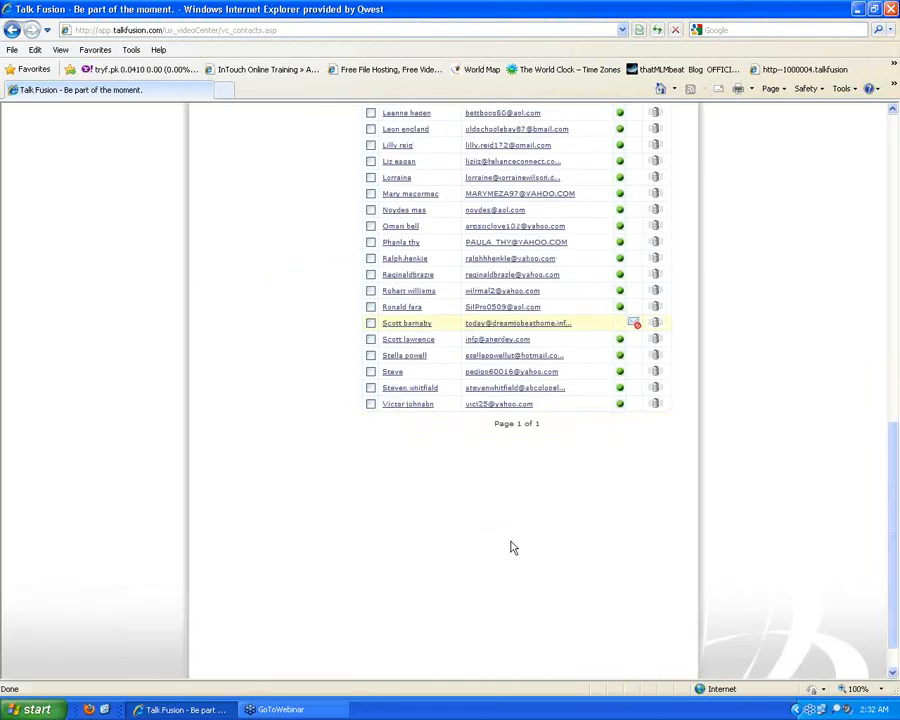
{"action": "scroll", "coordinate": [488, 536], "scroll_direction": "up", "scroll_amount": 2}
{"action": "left_click", "coordinate": [371, 409]}
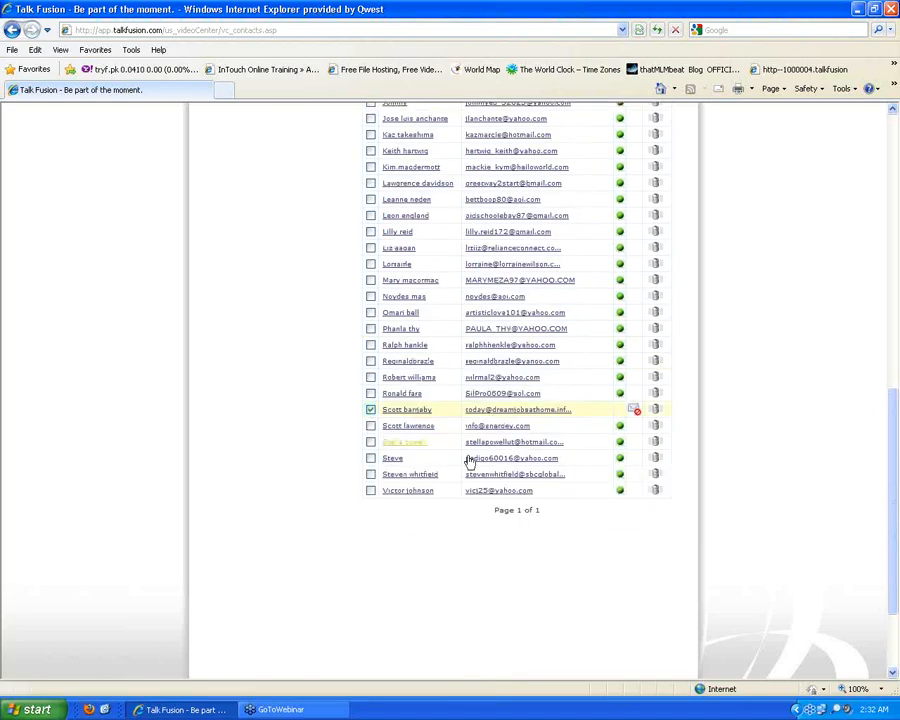
{"action": "left_click", "coordinate": [656, 409]}
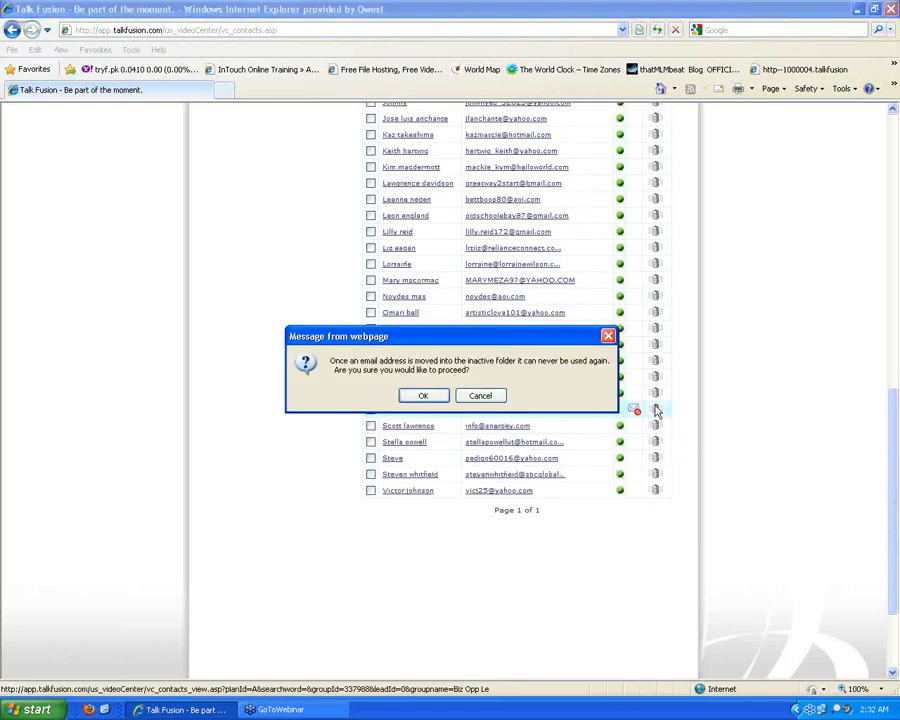
{"action": "left_click", "coordinate": [426, 396]}
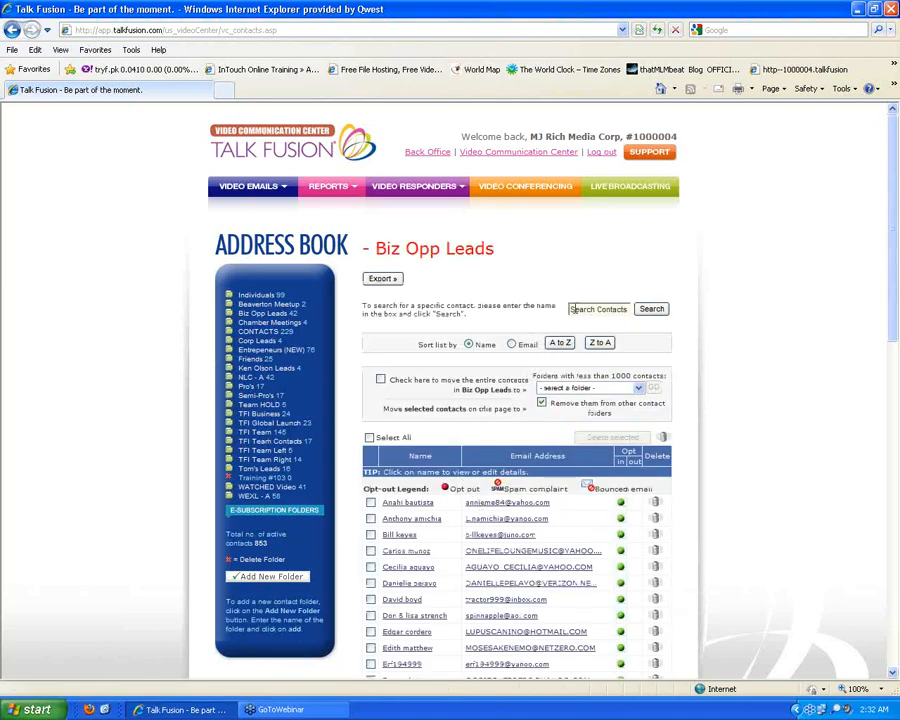
Activate the contact search field and look over the Biz Opp Leads contact list
{"action": "left_click", "coordinate": [598, 309]}
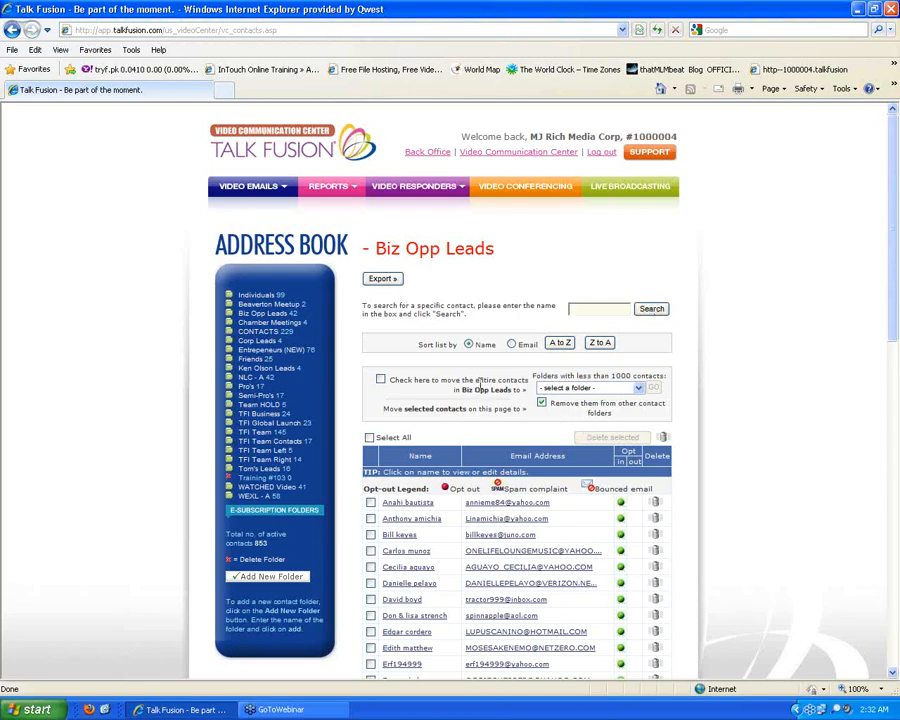
{"action": "scroll", "coordinate": [485, 390], "scroll_direction": "down", "scroll_amount": 4}
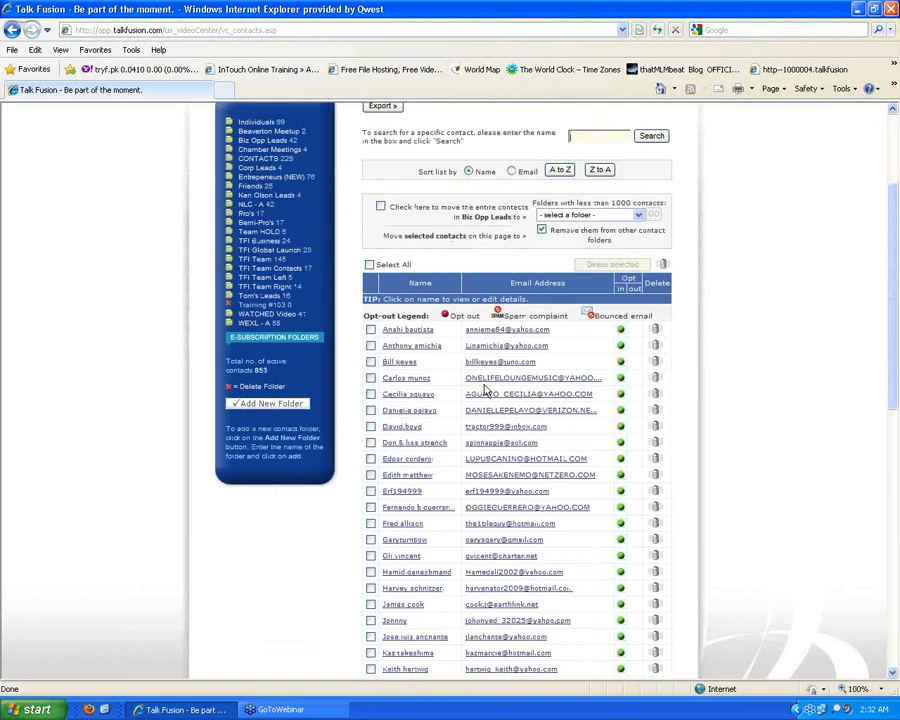
{"action": "scroll", "coordinate": [485, 390], "scroll_direction": "up", "scroll_amount": 4}
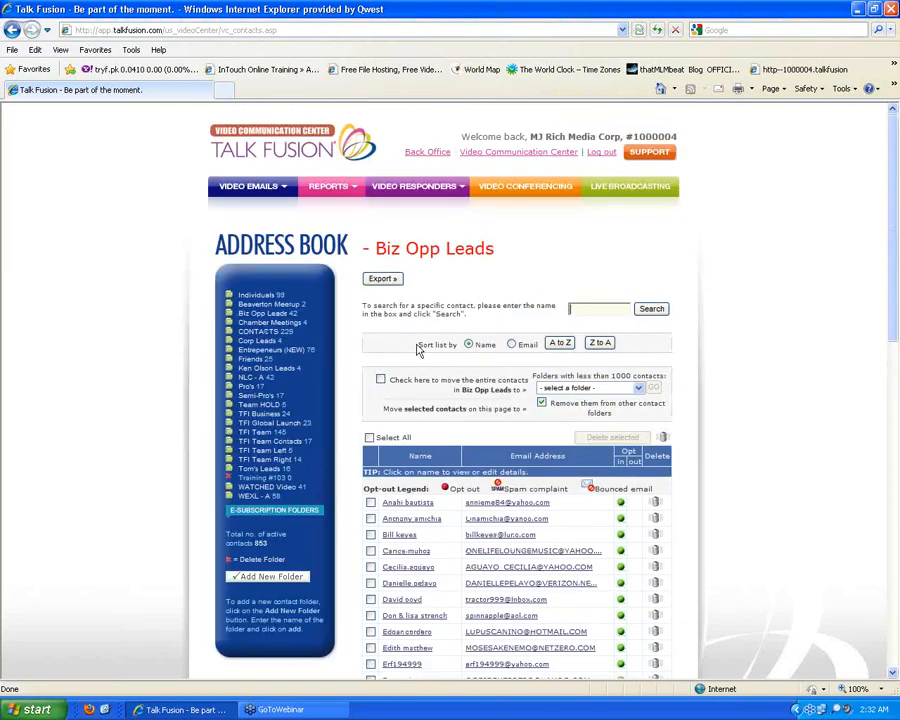
Open the form for adding a new contact and review its entry fields and available contact folders
{"action": "left_click", "coordinate": [378, 281]}
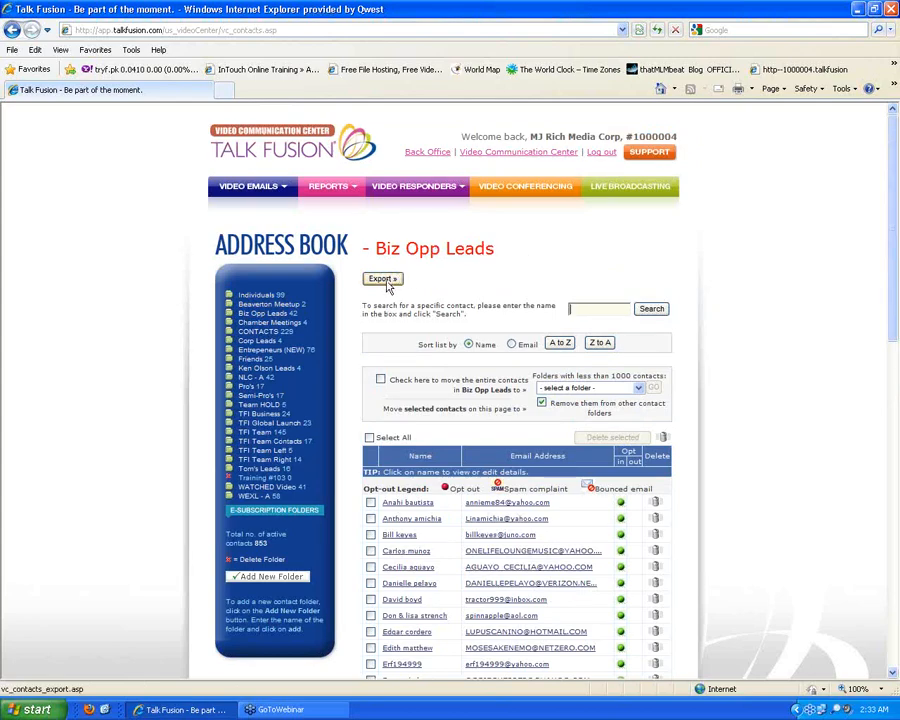
{"action": "mouse_move", "coordinate": [256, 190]}
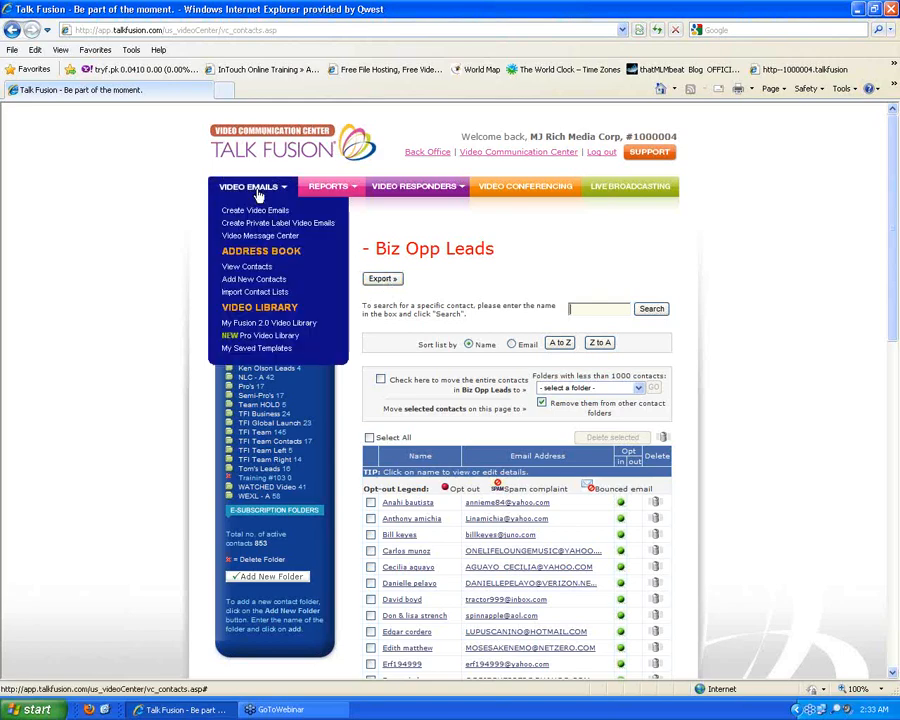
{"action": "left_click", "coordinate": [248, 280]}
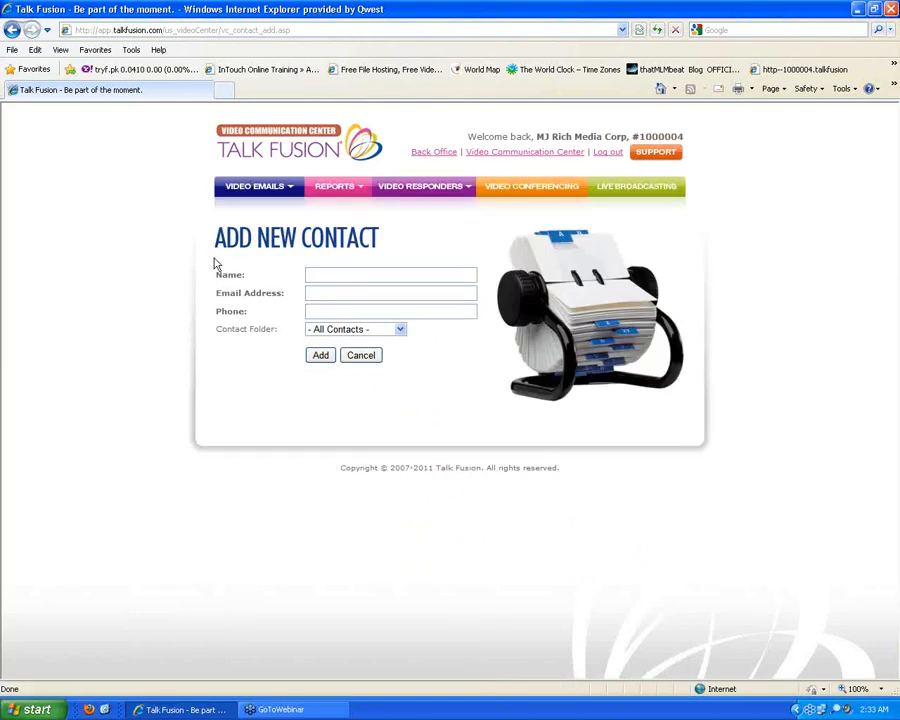
{"action": "left_click", "coordinate": [317, 277]}
{"action": "left_click", "coordinate": [358, 293]}
{"action": "left_click", "coordinate": [400, 331]}
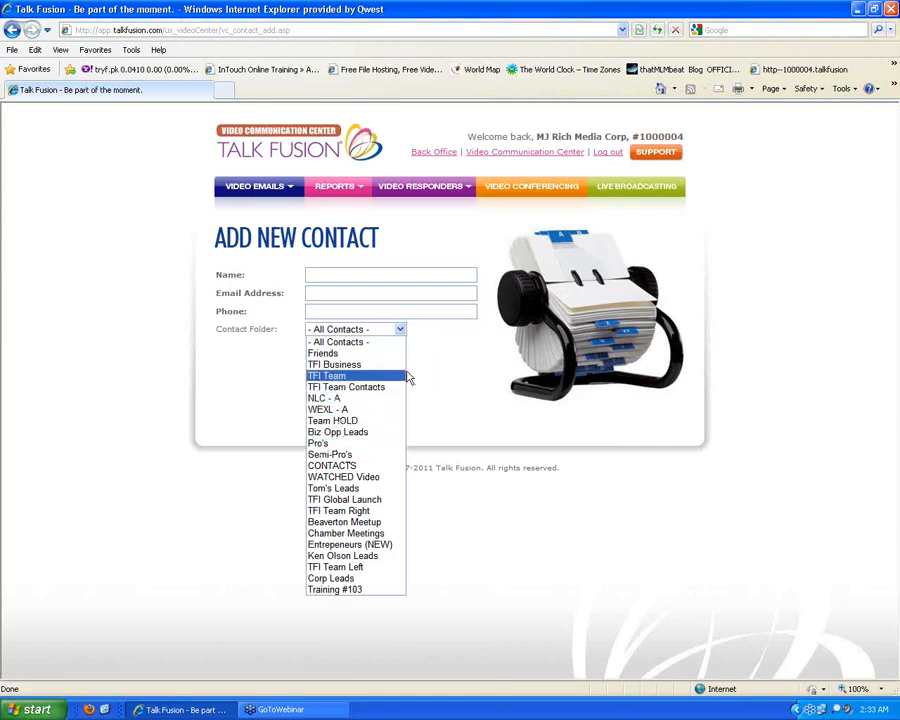
{"action": "left_click", "coordinate": [440, 361]}
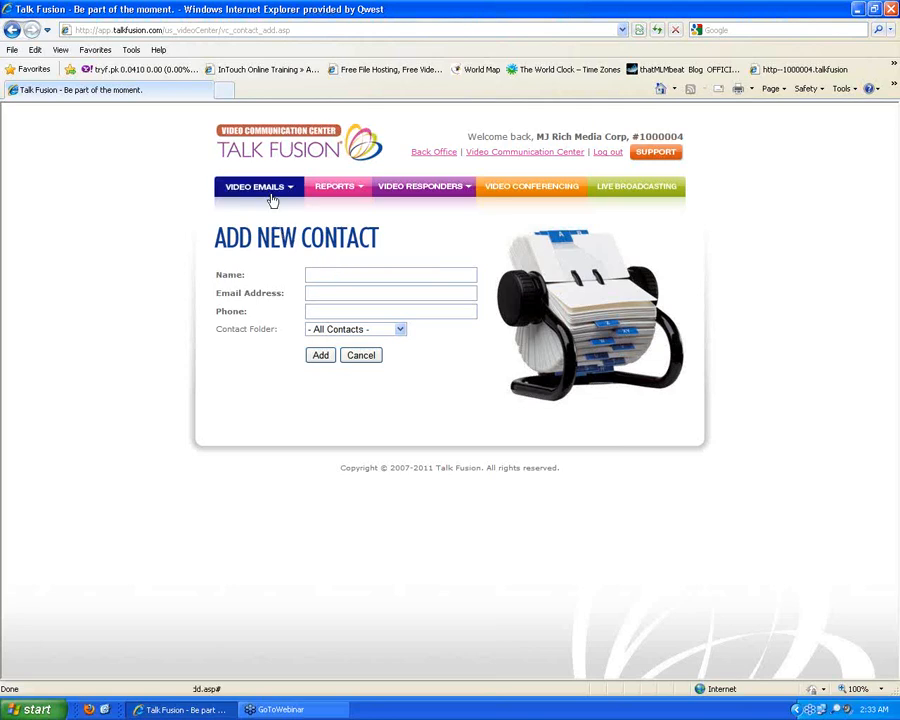
Open the contact list import page and review the CSV instructions for Outlook Express, Microsoft Outlook and Microsoft Excel
{"action": "mouse_move", "coordinate": [272, 197]}
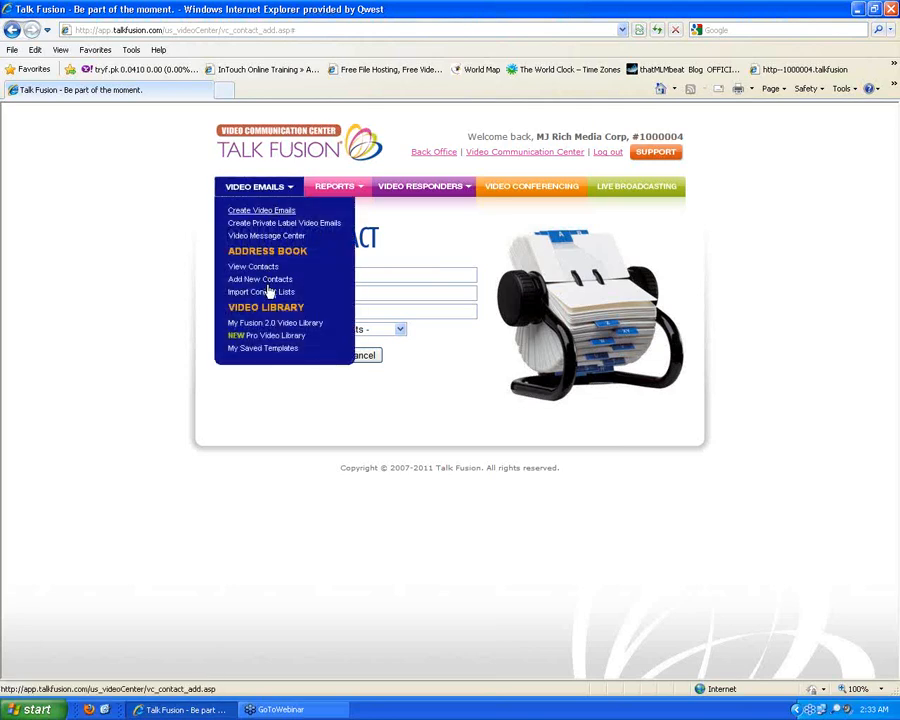
{"action": "left_click", "coordinate": [269, 293]}
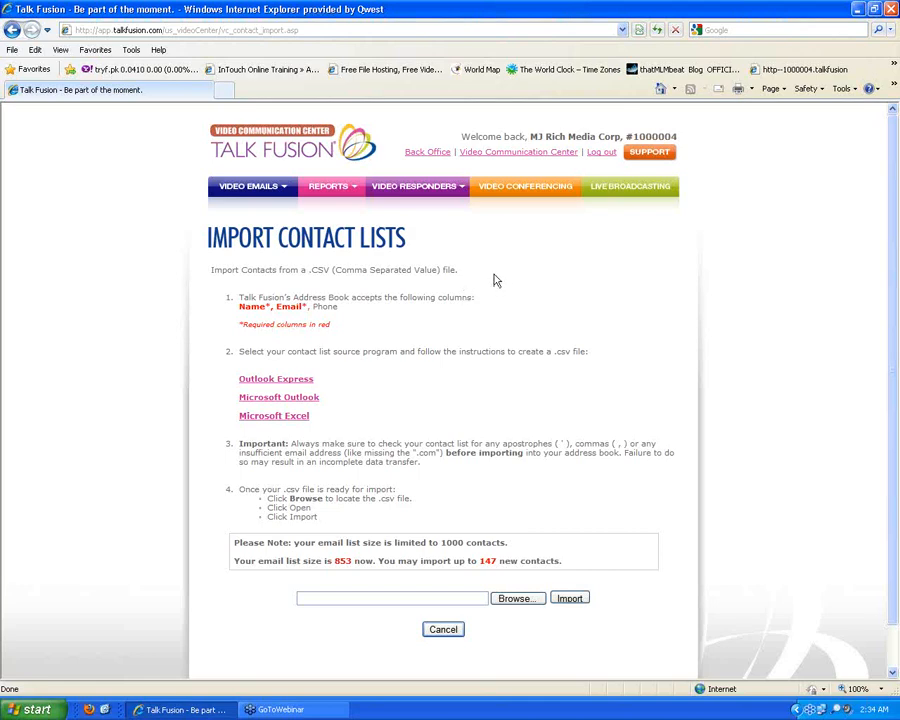
{"action": "left_click", "coordinate": [300, 384]}
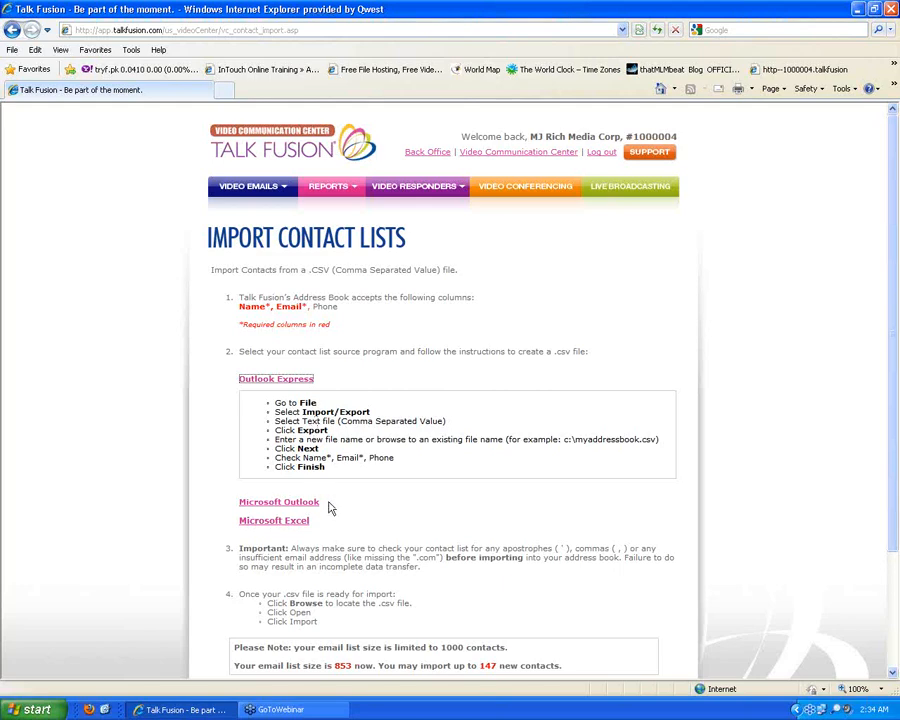
{"action": "left_click", "coordinate": [284, 380]}
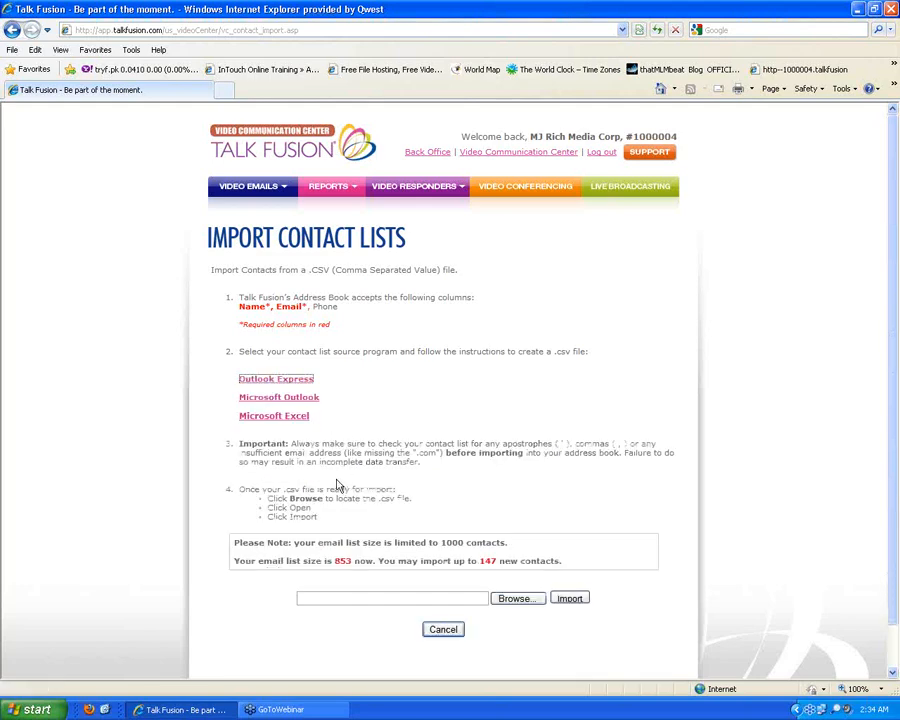
{"action": "left_click", "coordinate": [301, 397]}
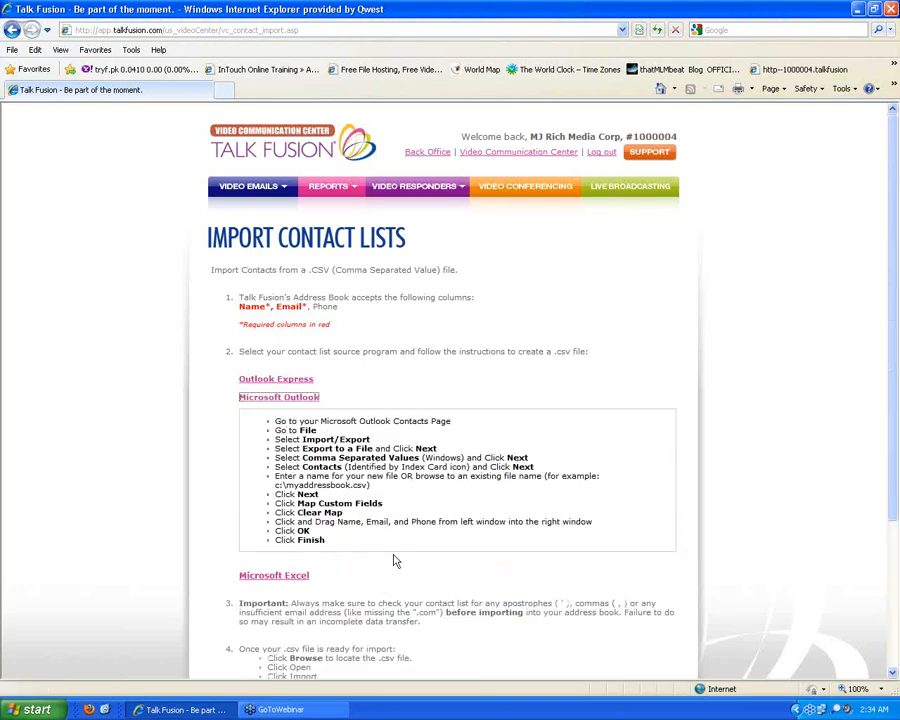
{"action": "left_click", "coordinate": [297, 398]}
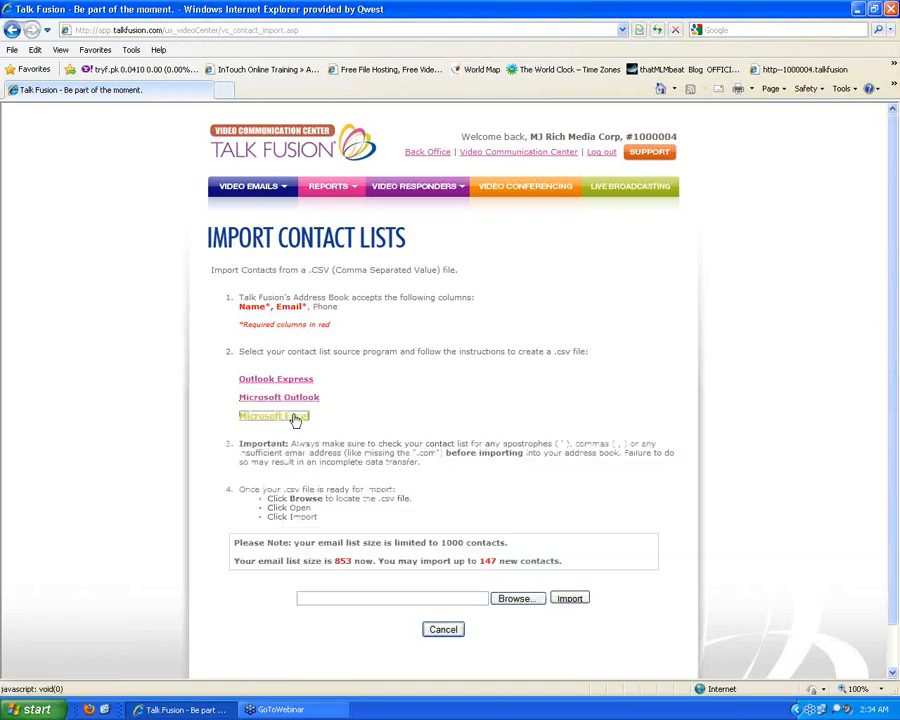
{"action": "left_click", "coordinate": [295, 418]}
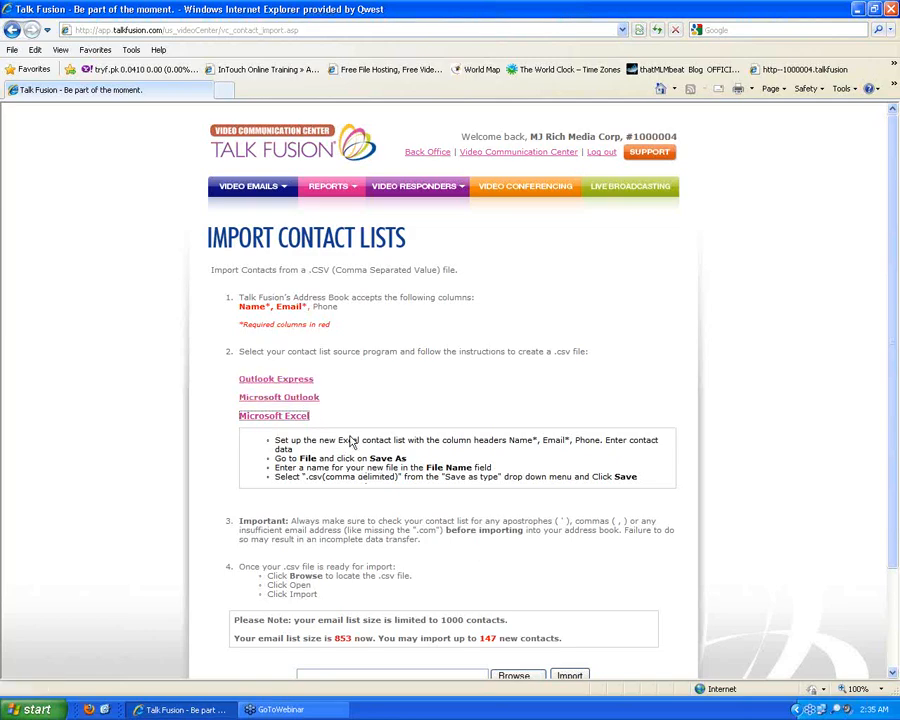
Start choosing a contact file for the import and switch the file chooser to the Desktop folder
{"action": "scroll", "coordinate": [526, 576], "scroll_direction": "down", "scroll_amount": 3}
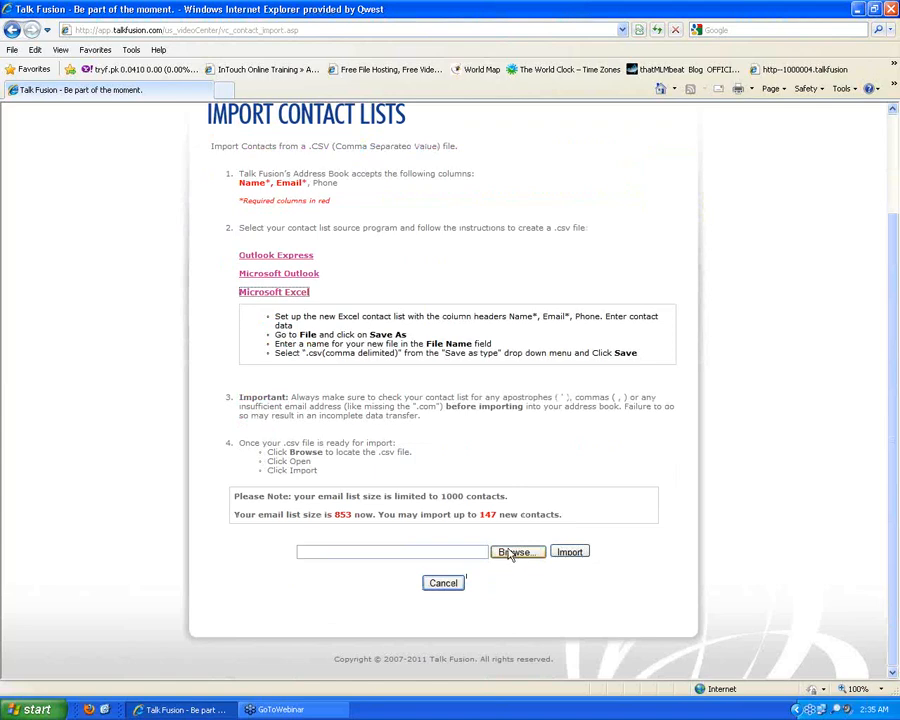
{"action": "left_click", "coordinate": [509, 552]}
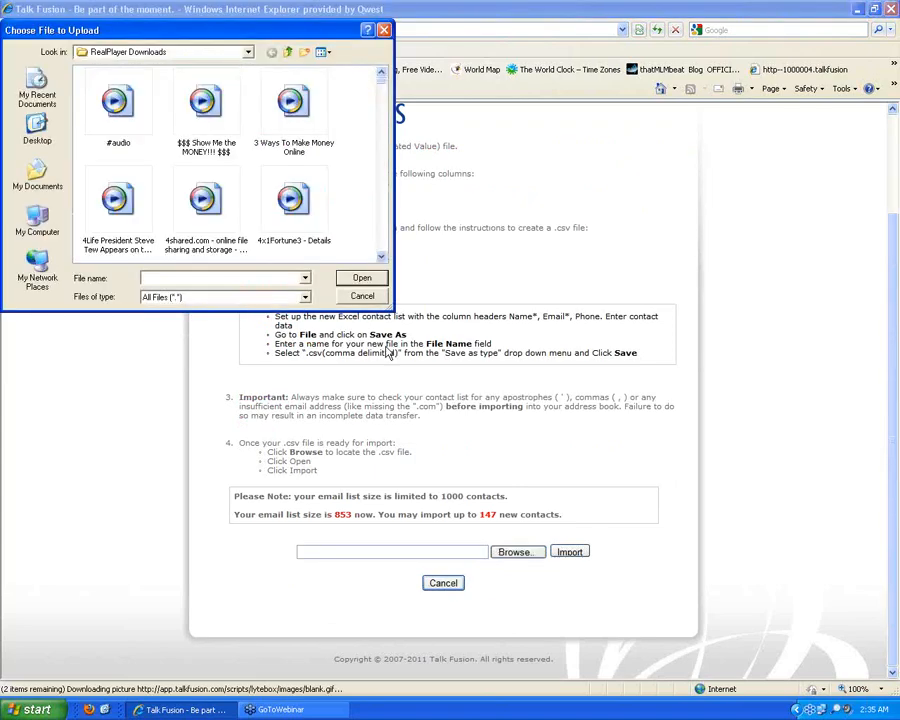
{"action": "left_click", "coordinate": [248, 52]}
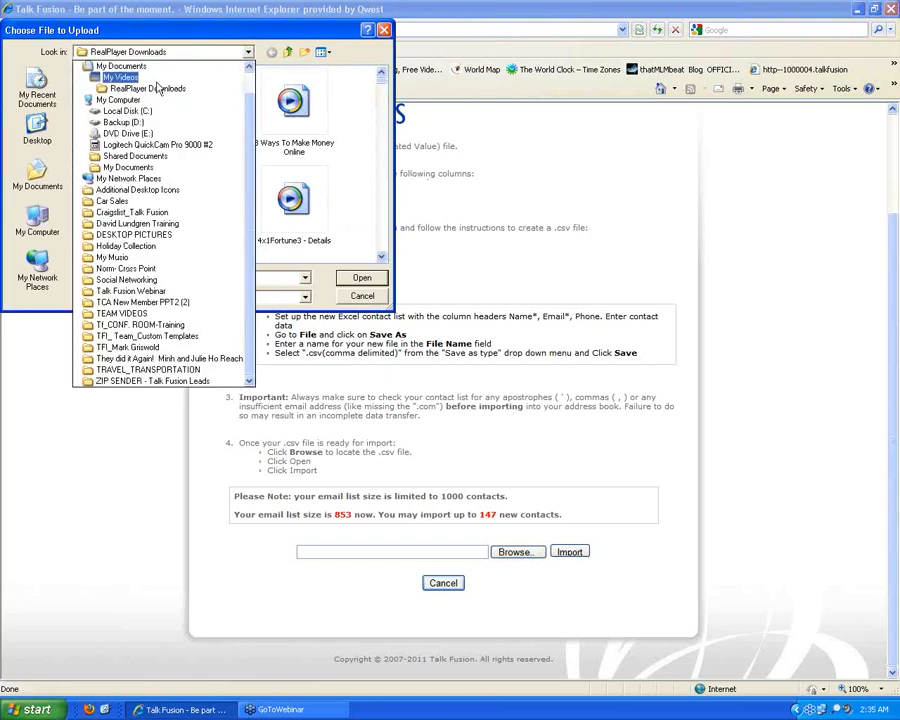
{"action": "scroll", "coordinate": [130, 78], "scroll_direction": "up", "scroll_amount": 1}
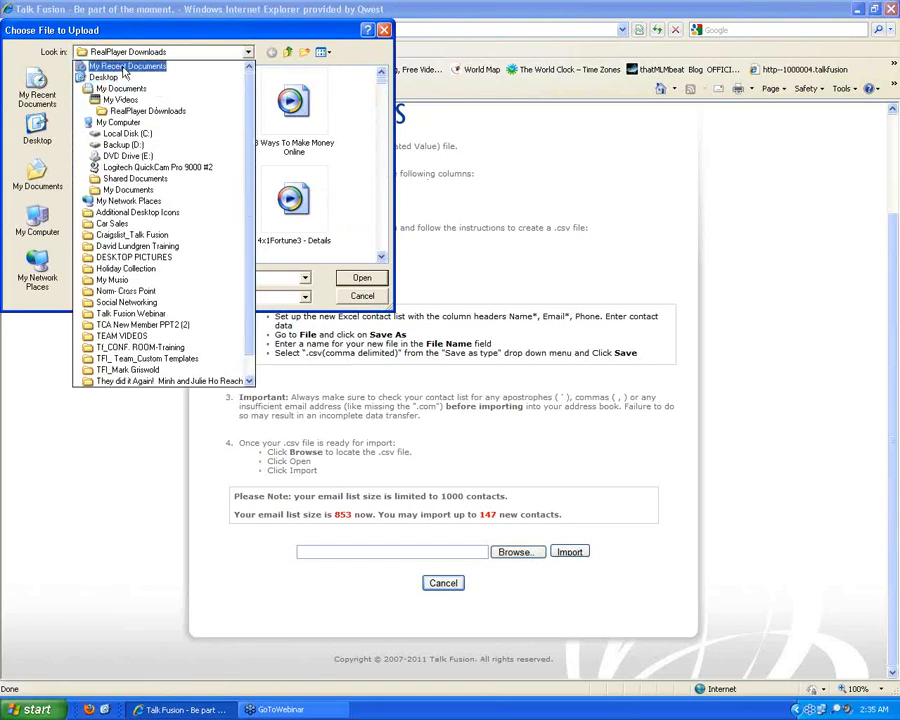
{"action": "left_click", "coordinate": [92, 77]}
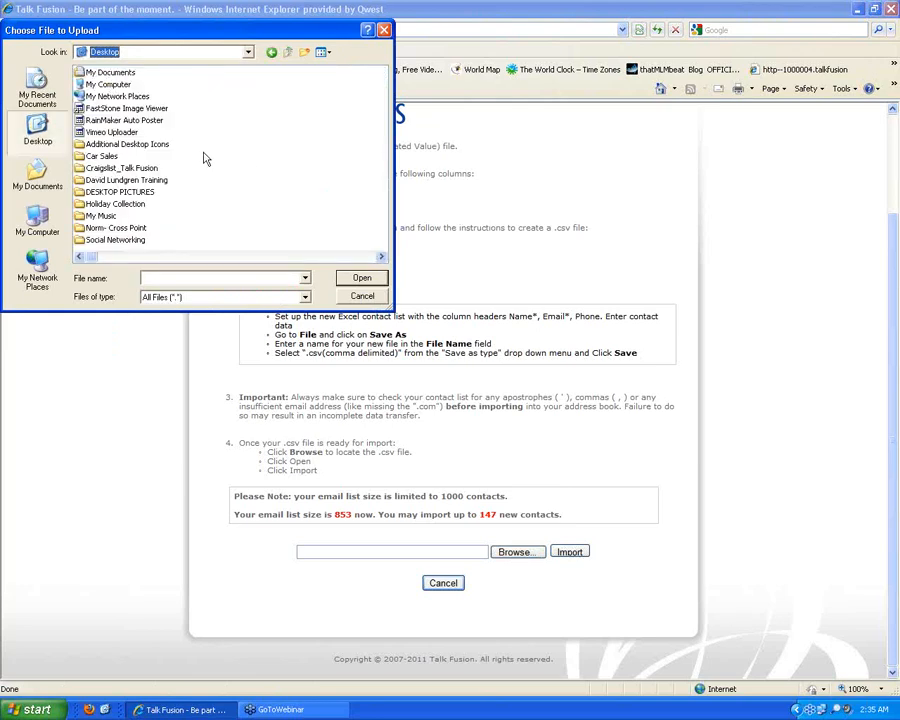
Choose the Training_Address Book file from the Desktop and try to import it into the address book
{"action": "left_click", "coordinate": [381, 258]}
{"action": "left_click", "coordinate": [381, 258]}
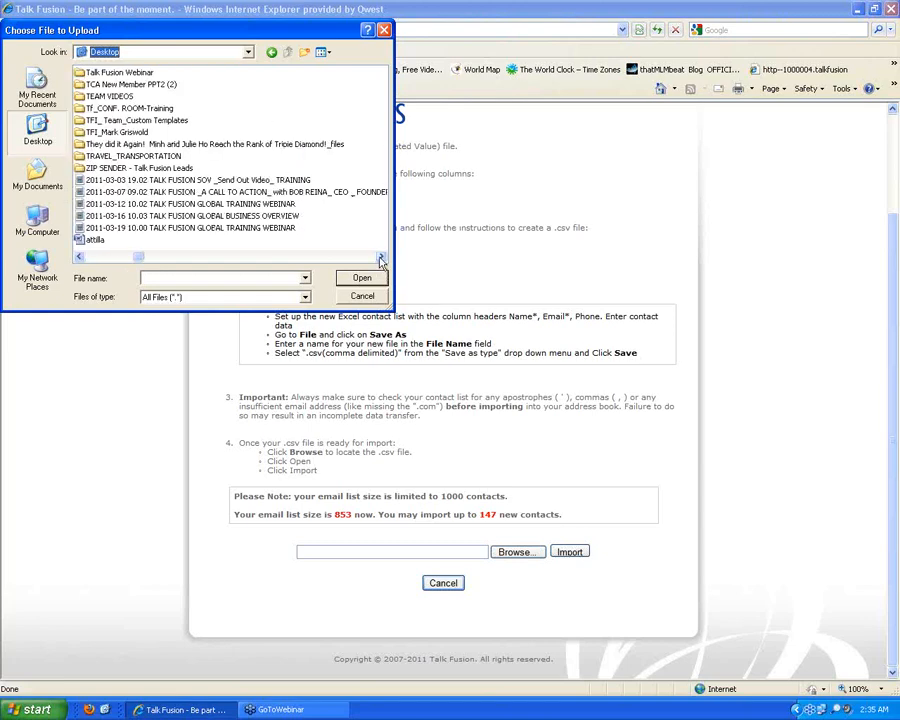
{"action": "left_click", "coordinate": [381, 259]}
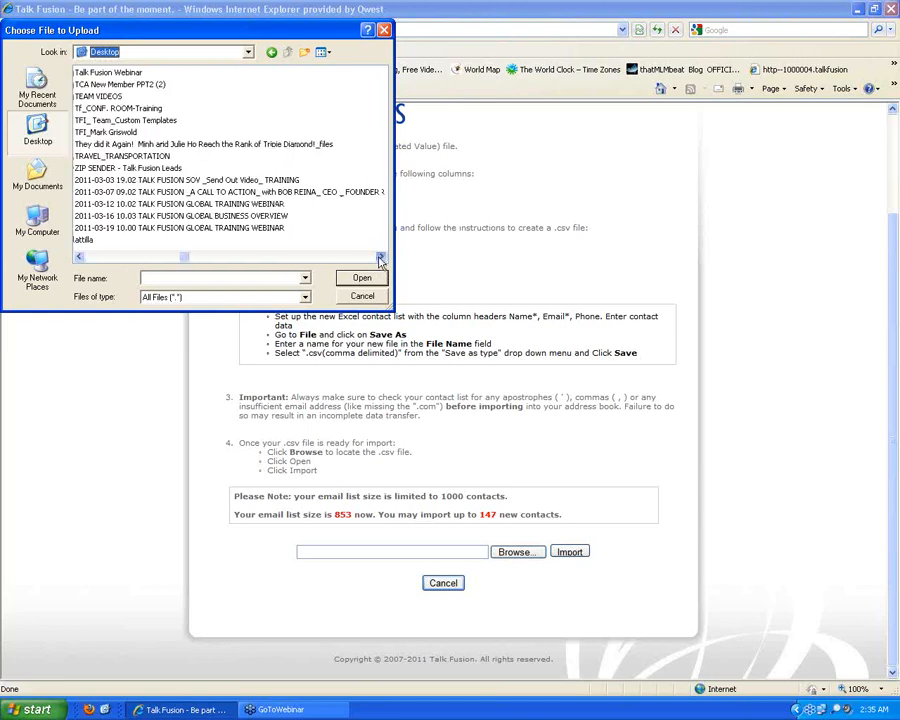
{"action": "left_click", "coordinate": [381, 258]}
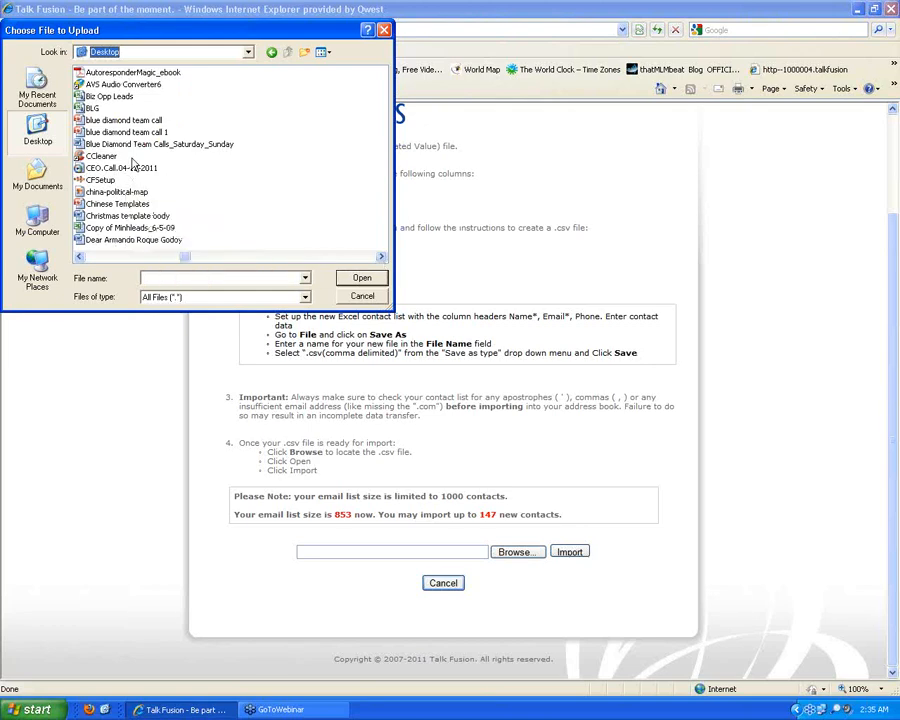
{"action": "left_click", "coordinate": [381, 257]}
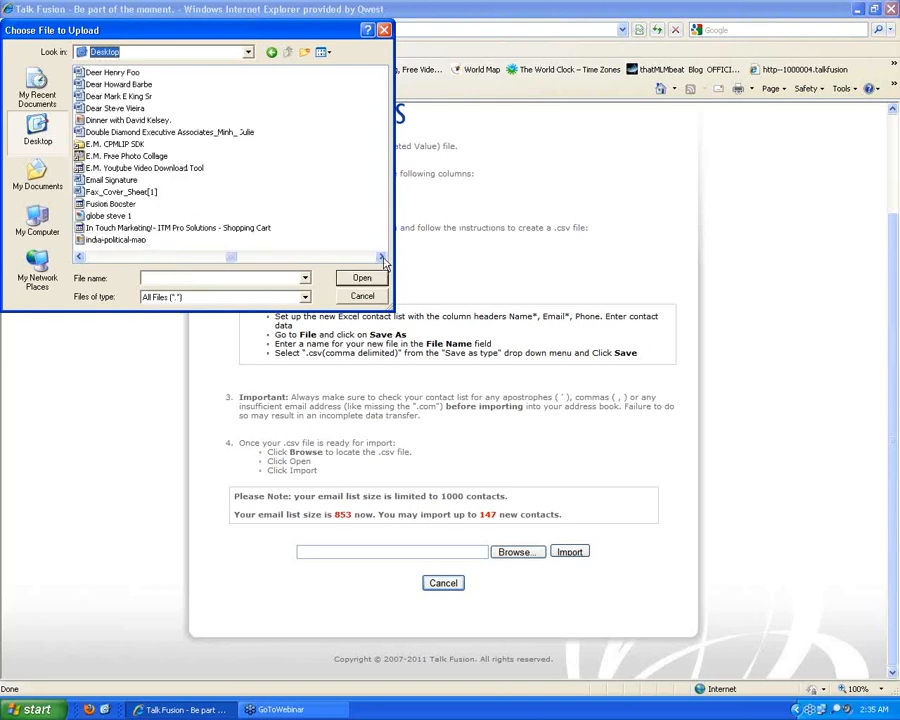
{"action": "left_click", "coordinate": [381, 257]}
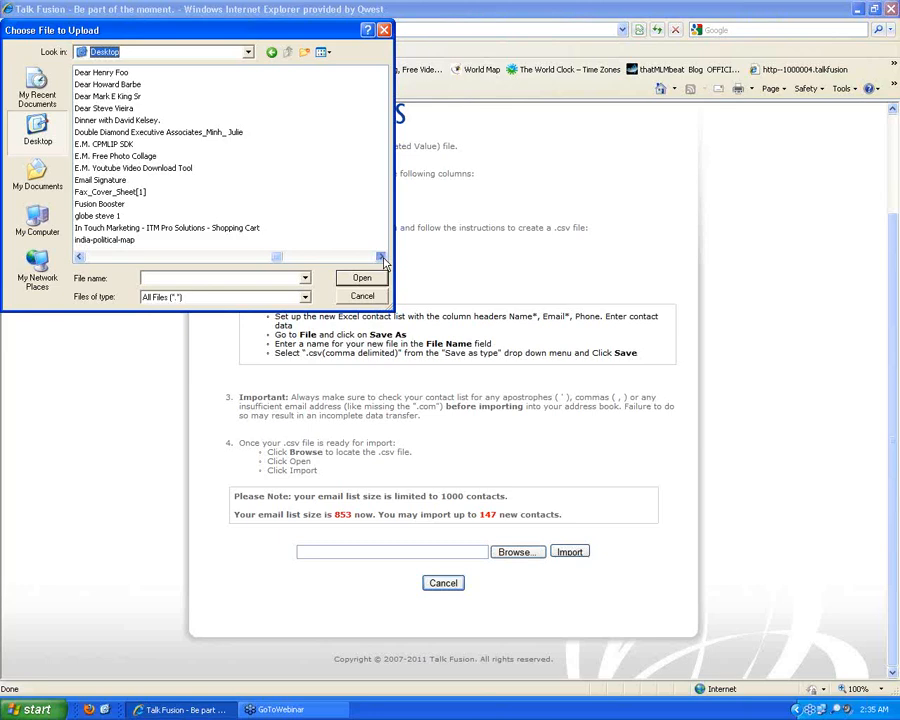
{"action": "left_click", "coordinate": [381, 258]}
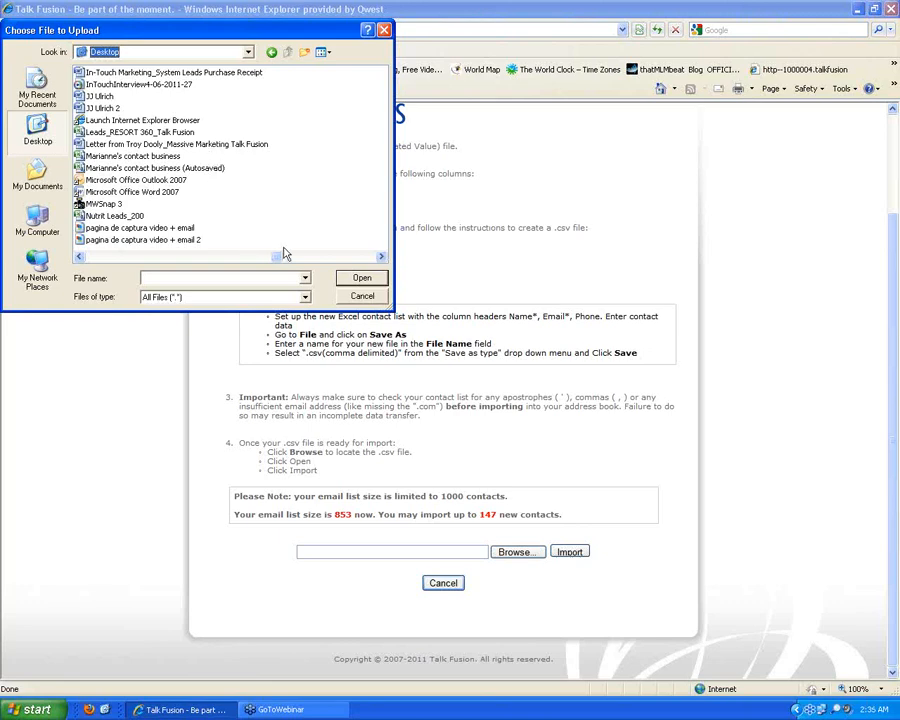
{"action": "left_click", "coordinate": [381, 258]}
{"action": "left_click", "coordinate": [381, 258]}
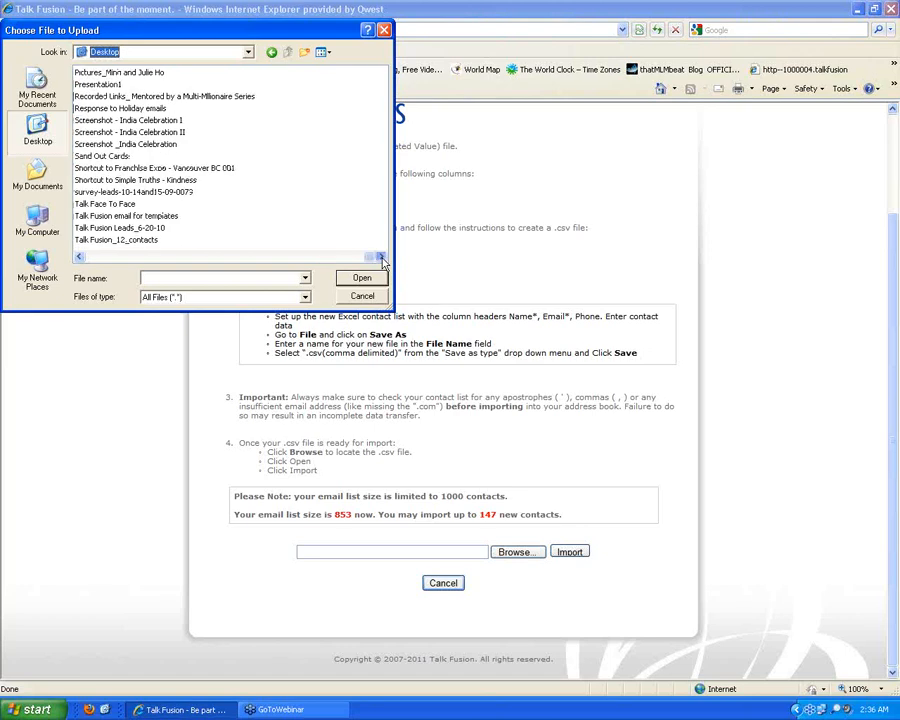
{"action": "left_click", "coordinate": [381, 258]}
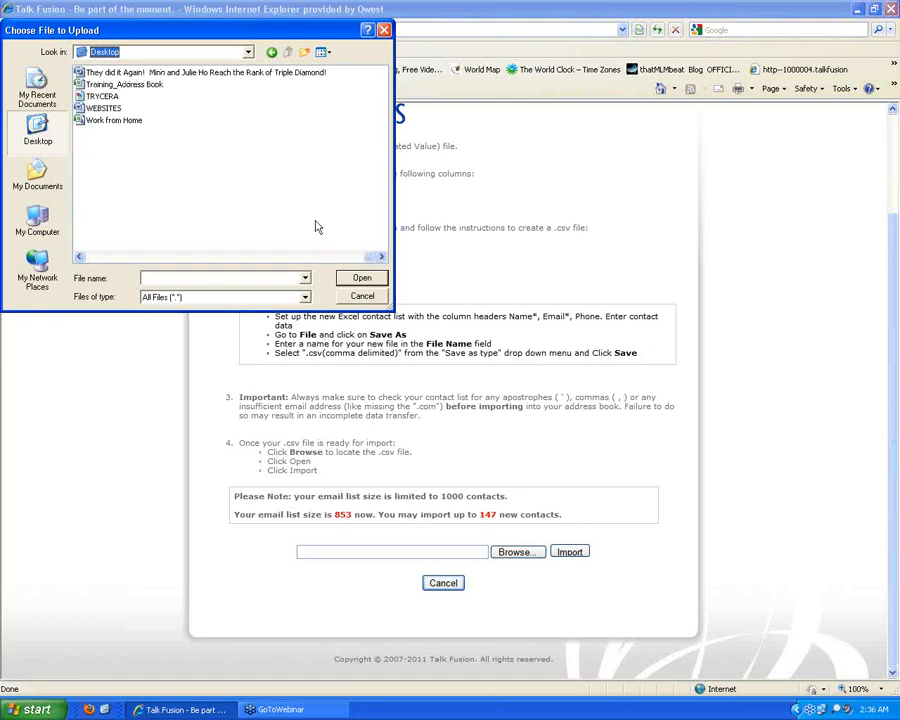
{"action": "left_click", "coordinate": [92, 86]}
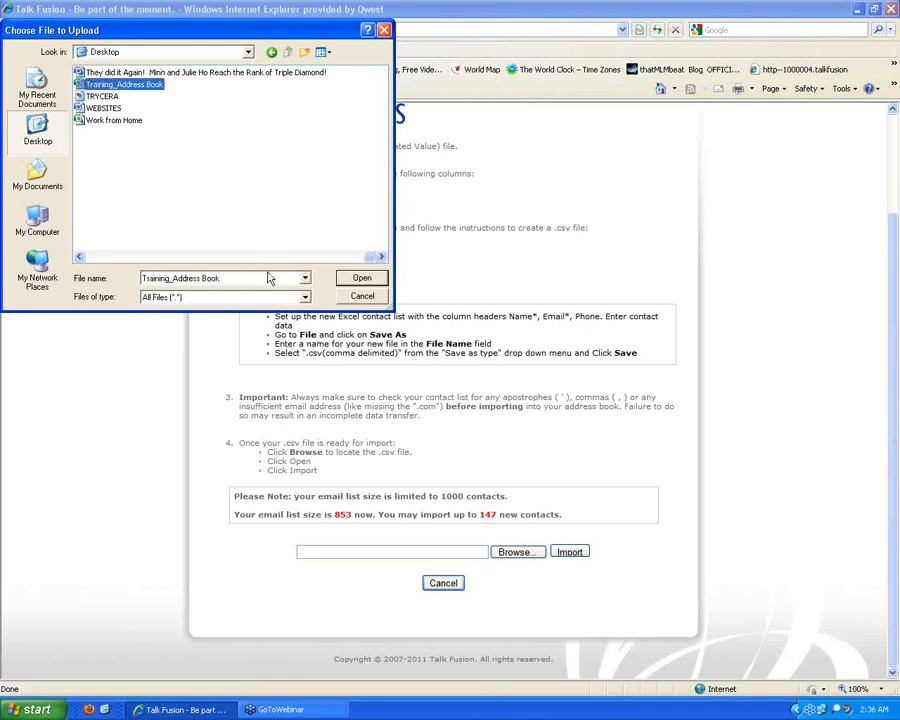
{"action": "left_click", "coordinate": [359, 281]}
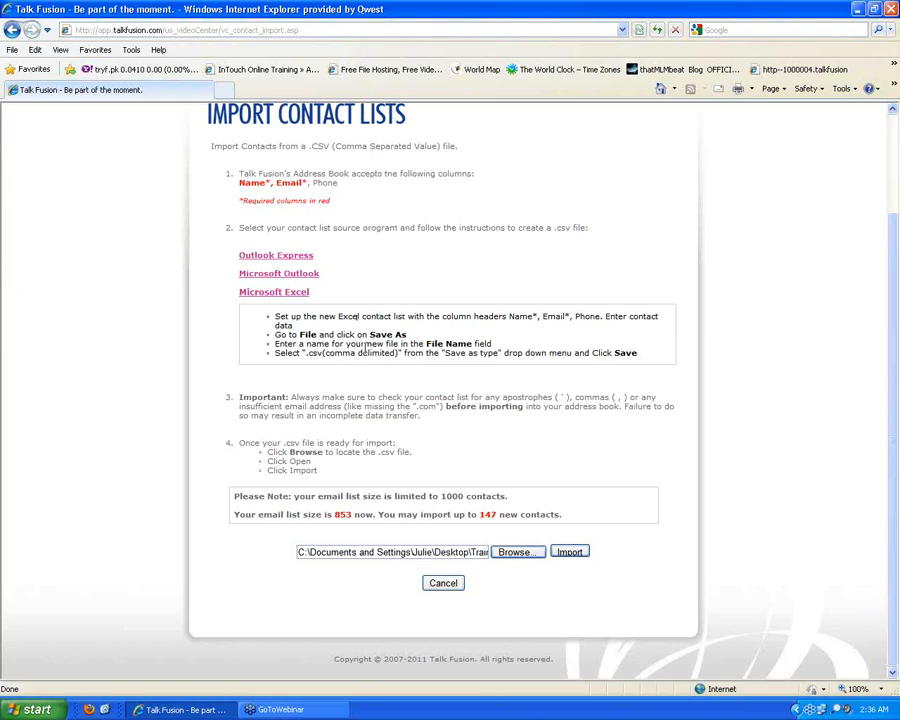
{"action": "left_click", "coordinate": [570, 553]}
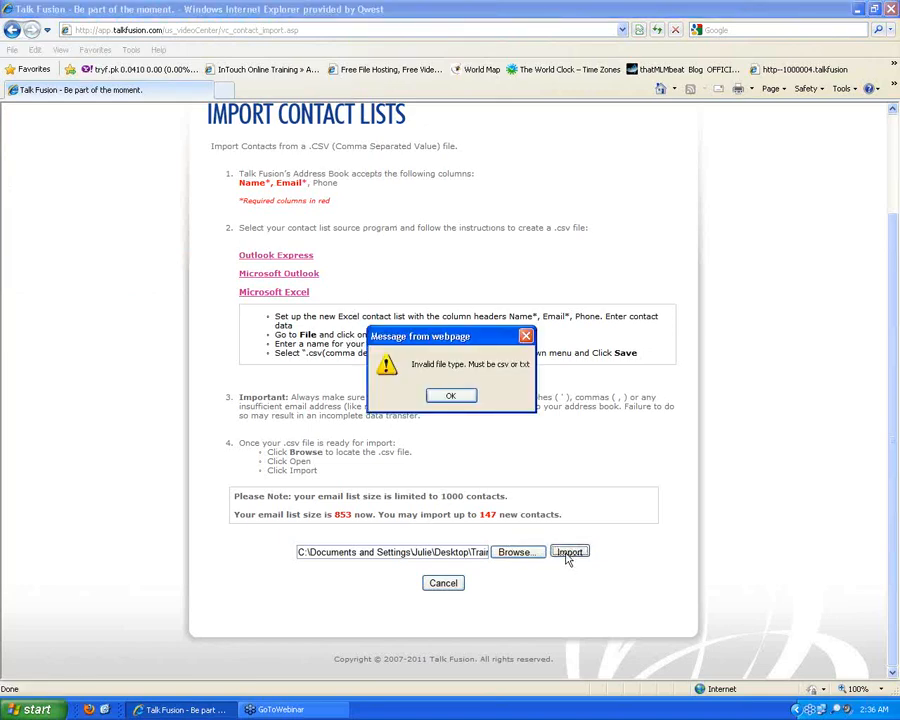
{"action": "left_click", "coordinate": [461, 398]}
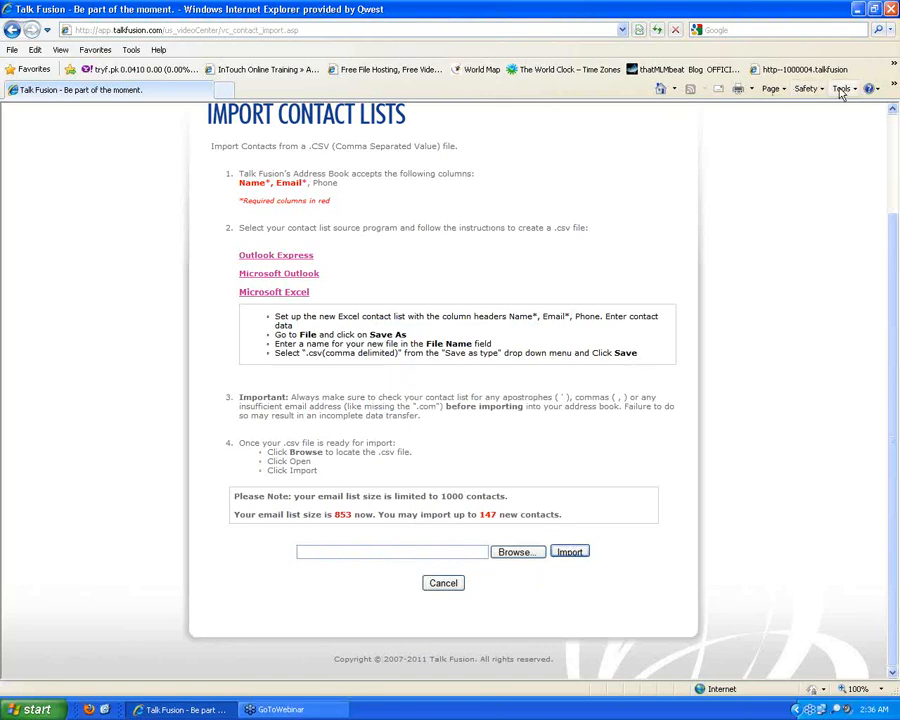
Switch to the Windows desktop and open the Training_Address Book workbook in Microsoft Excel
{"action": "left_click", "coordinate": [860, 10]}
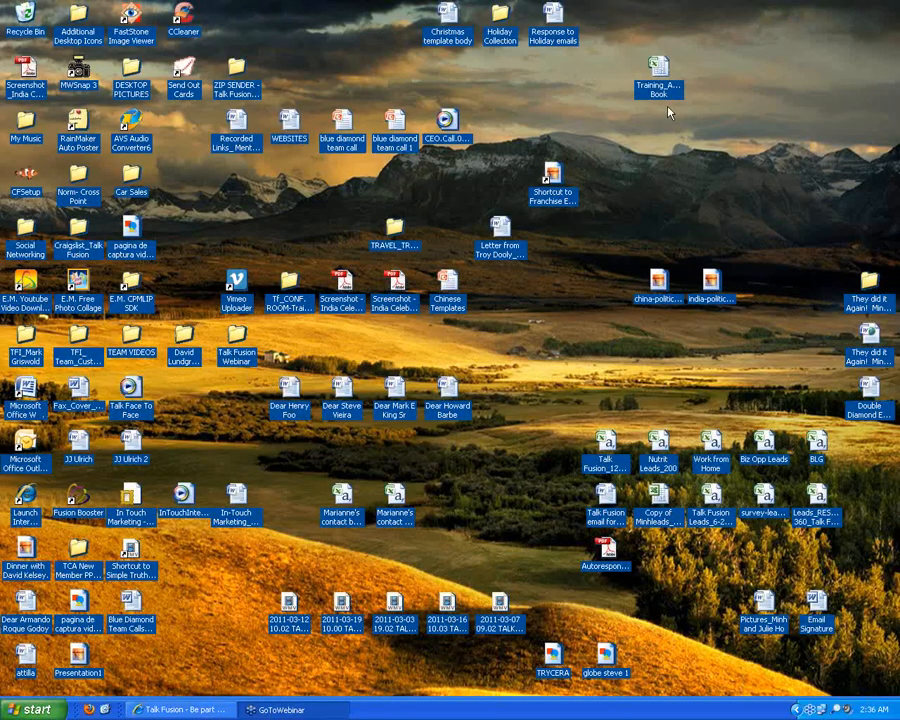
{"action": "left_click", "coordinate": [660, 68]}
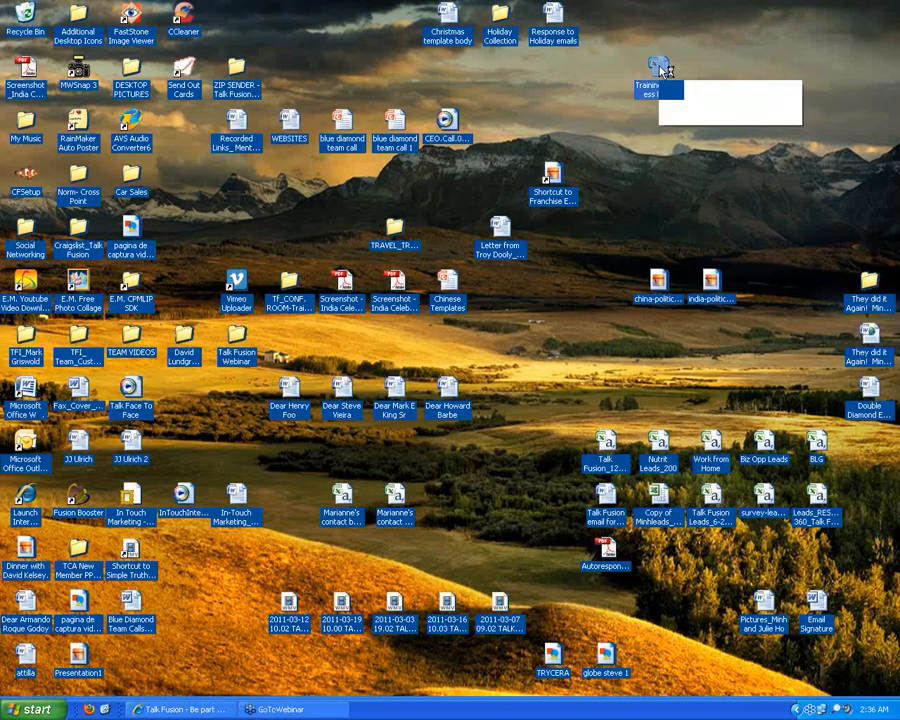
{"action": "double_click", "coordinate": [663, 68]}
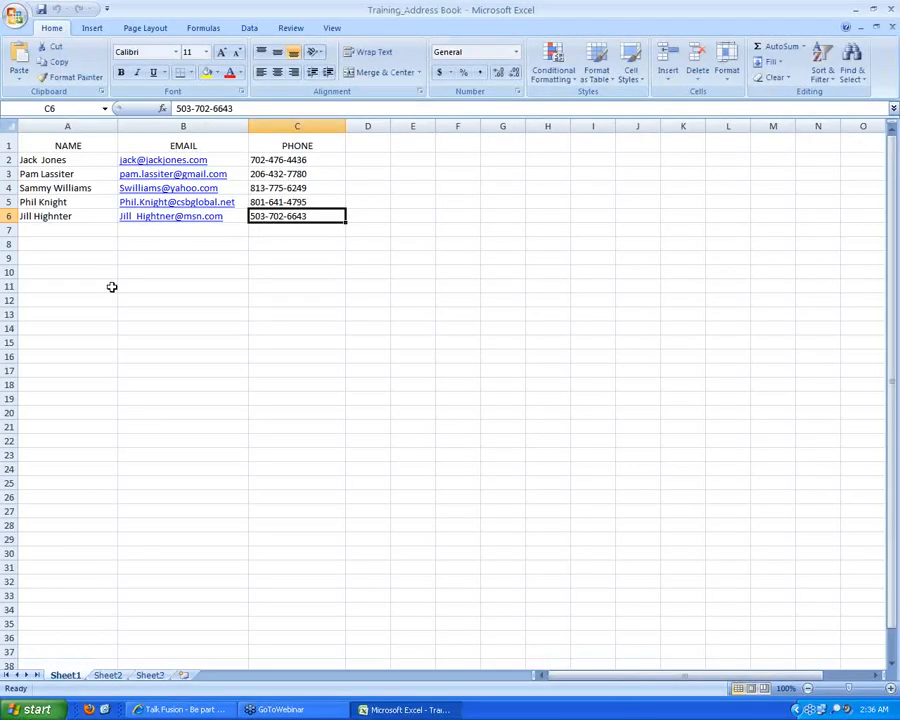
Start saving a copy of the Training_Address Book workbook to the Desktop with the file type CSV (Comma delimited)
{"action": "left_click", "coordinate": [16, 20]}
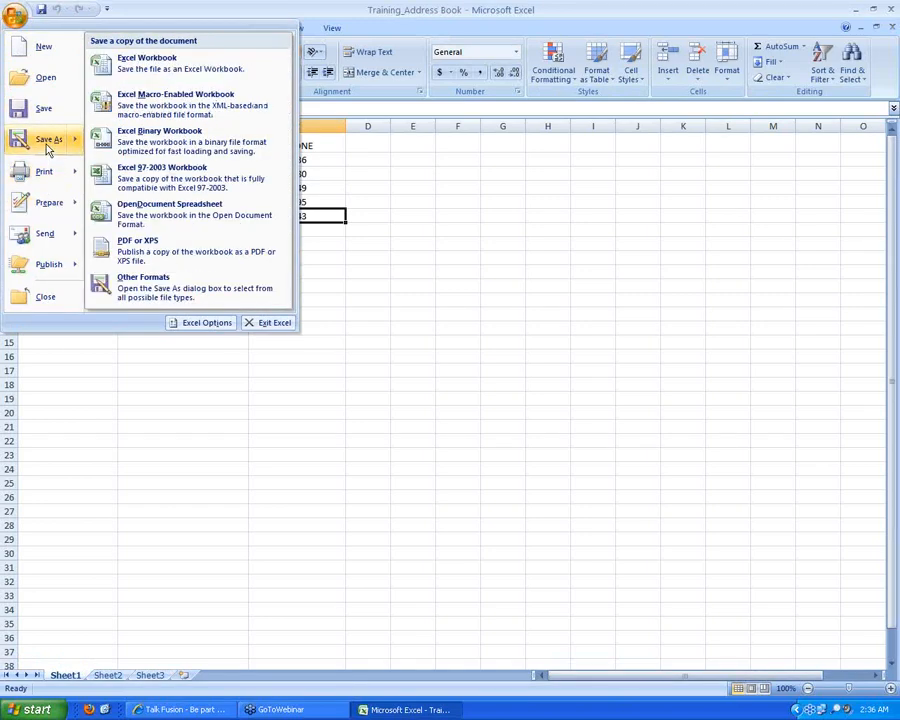
{"action": "left_click", "coordinate": [163, 289]}
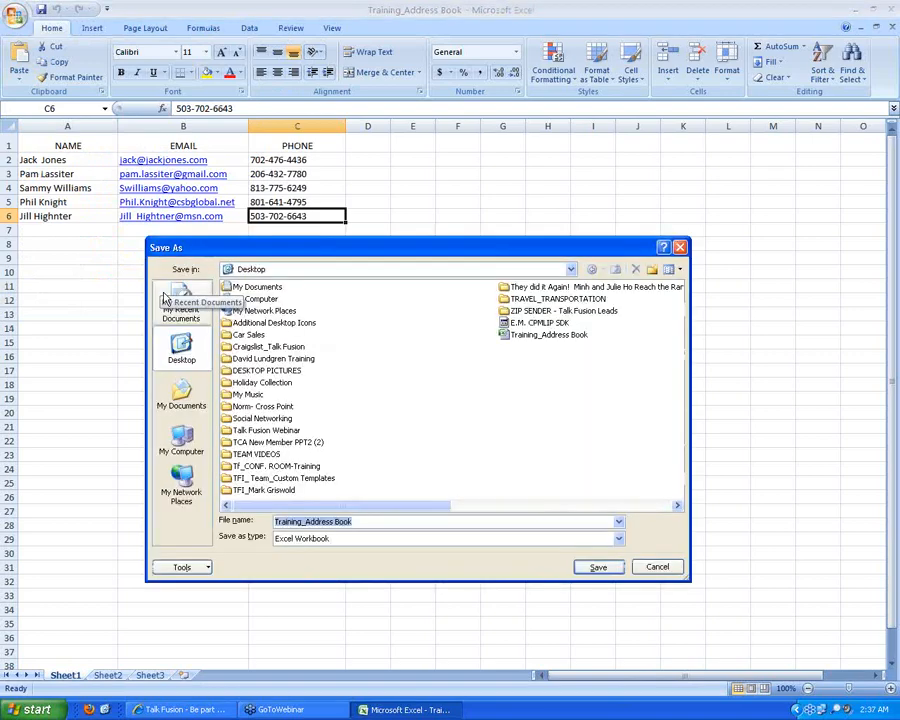
{"action": "left_click", "coordinate": [618, 540]}
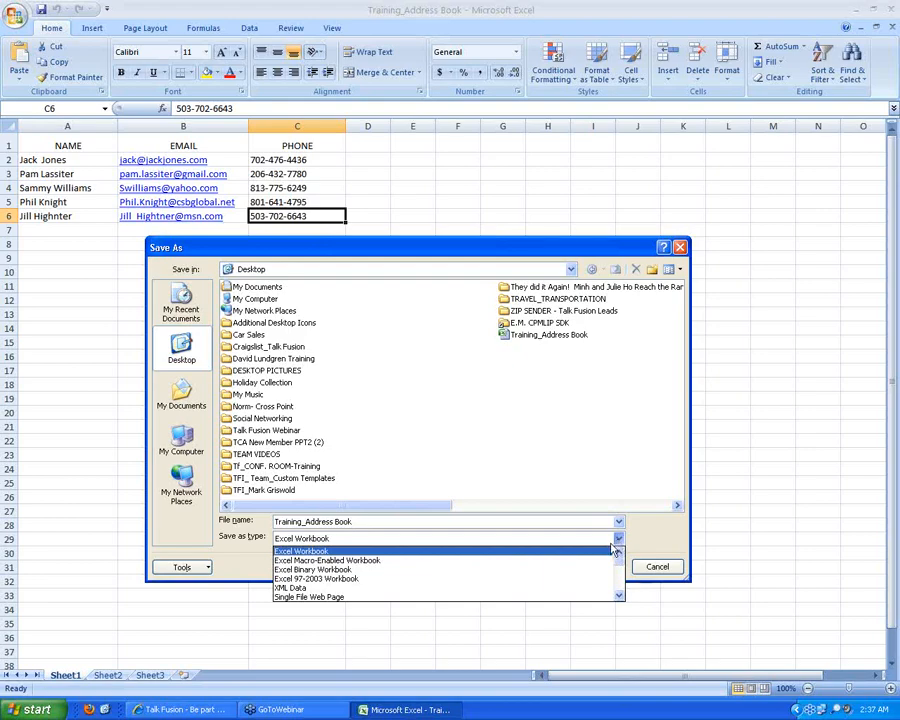
{"action": "left_click", "coordinate": [619, 597]}
{"action": "left_click", "coordinate": [619, 597]}
{"action": "left_click", "coordinate": [619, 597]}
{"action": "left_click", "coordinate": [619, 597]}
{"action": "left_click", "coordinate": [619, 597]}
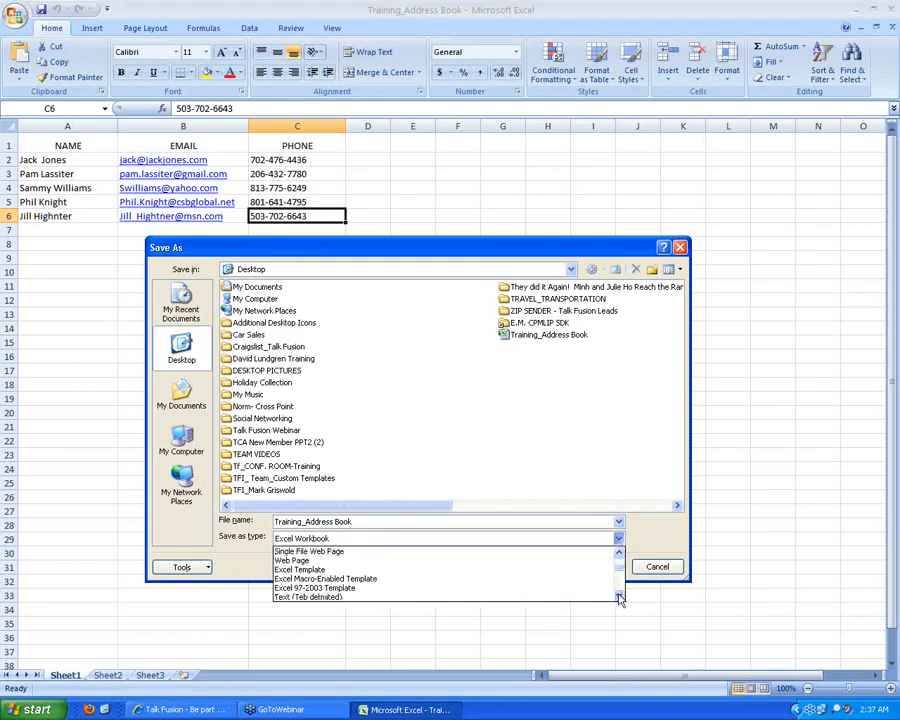
{"action": "left_click", "coordinate": [619, 597]}
{"action": "left_click", "coordinate": [619, 597]}
{"action": "left_click", "coordinate": [619, 597]}
{"action": "left_click", "coordinate": [619, 597]}
{"action": "left_click", "coordinate": [619, 597]}
{"action": "left_click", "coordinate": [619, 597]}
{"action": "left_click", "coordinate": [619, 597]}
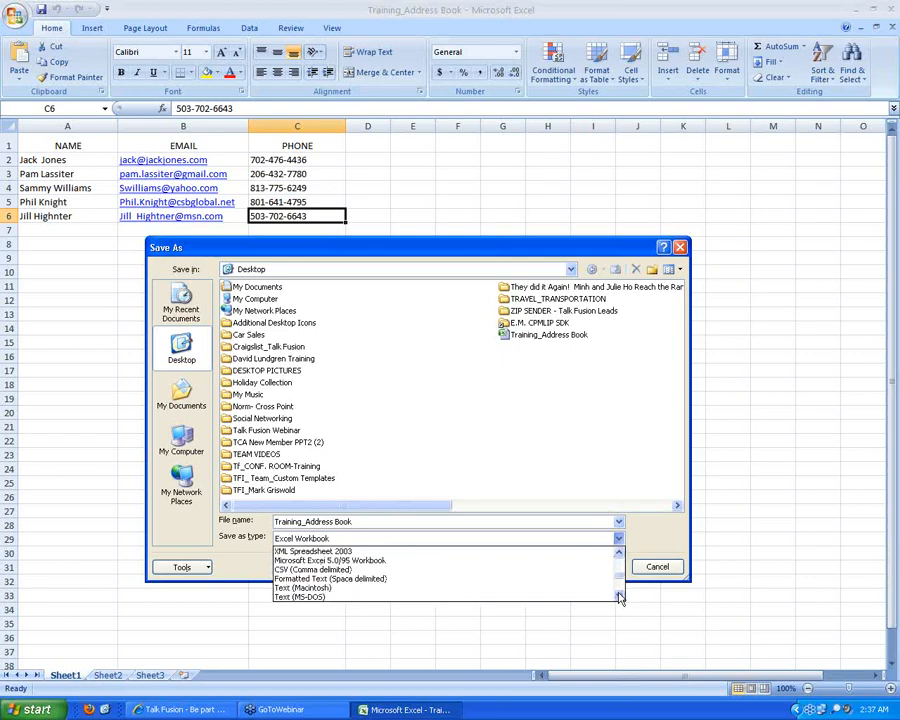
{"action": "left_click", "coordinate": [371, 566]}
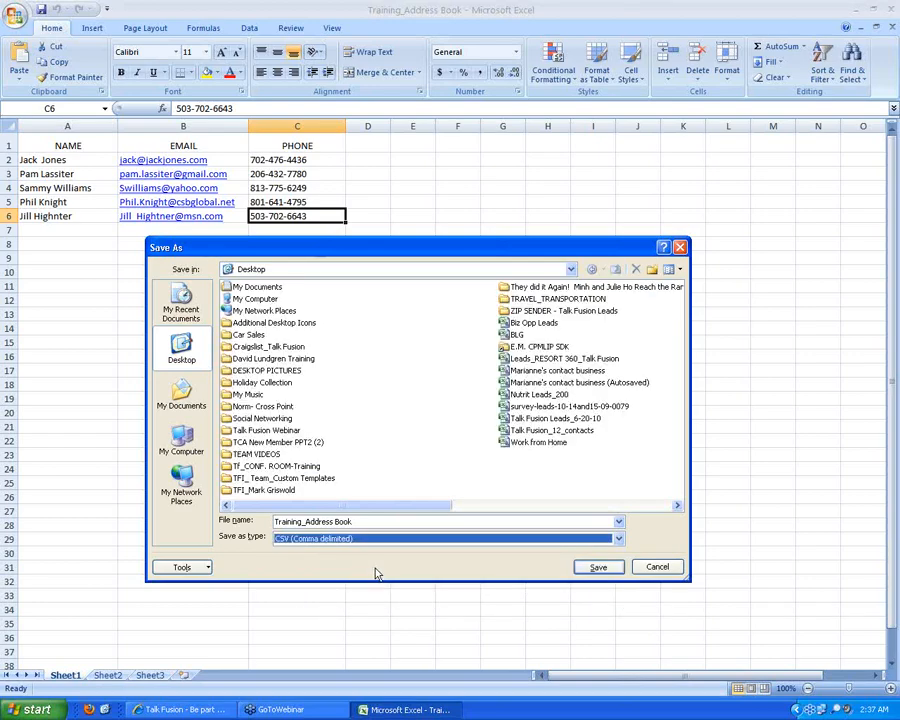
Save the CSV copy with only the active sheet and keep the comma-delimited format
{"action": "left_click", "coordinate": [616, 569]}
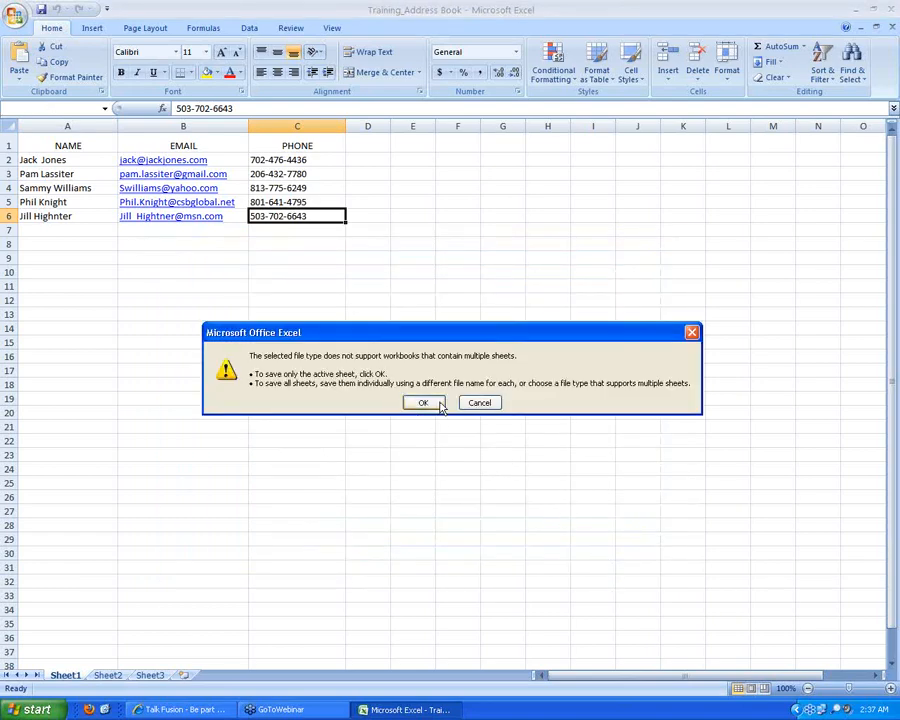
{"action": "left_click", "coordinate": [432, 404]}
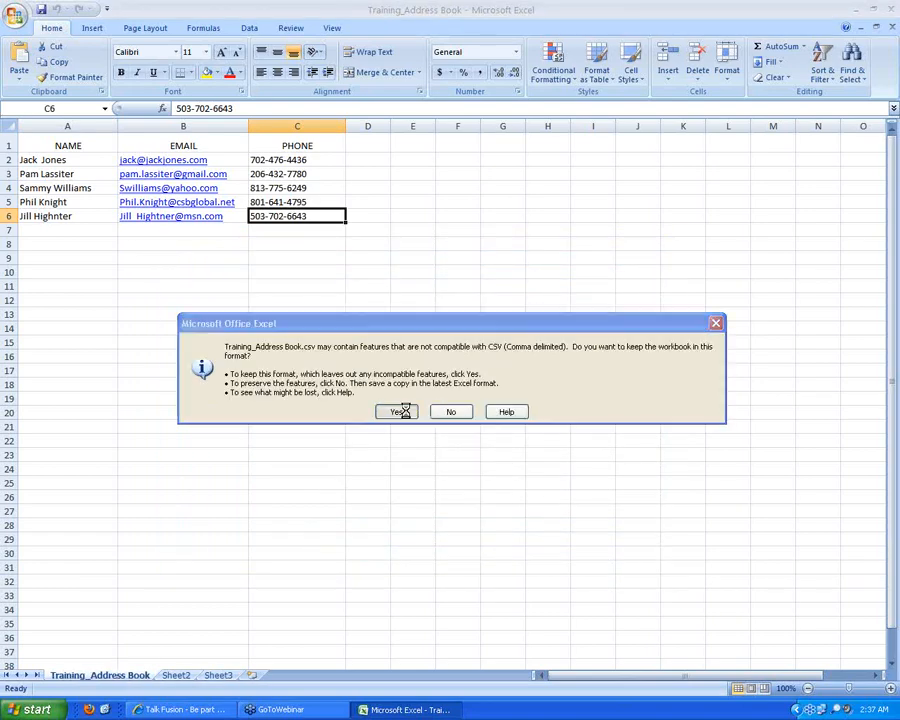
{"action": "left_click", "coordinate": [404, 410]}
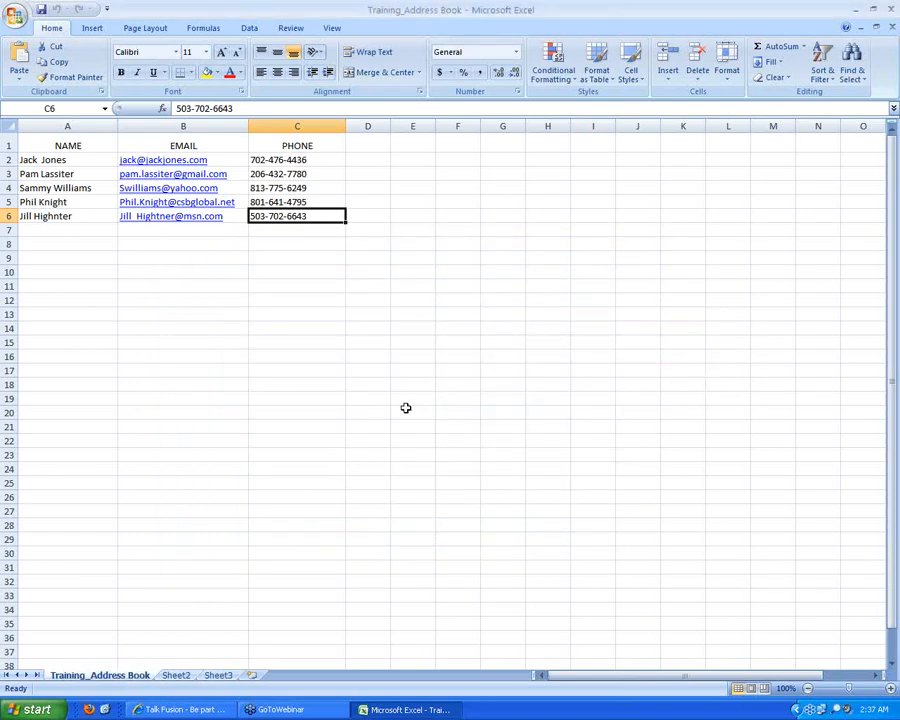
Close the workbook, replacing the existing Training_Address Book.csv on the Desktop and discarding any remaining changes
{"action": "left_click", "coordinate": [893, 10]}
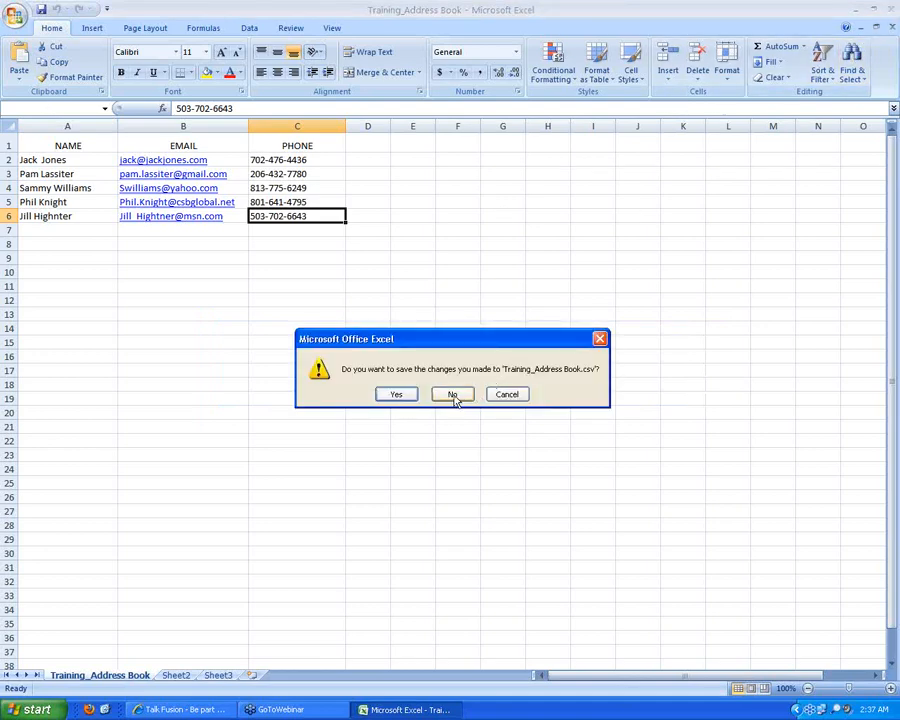
{"action": "left_click", "coordinate": [404, 395]}
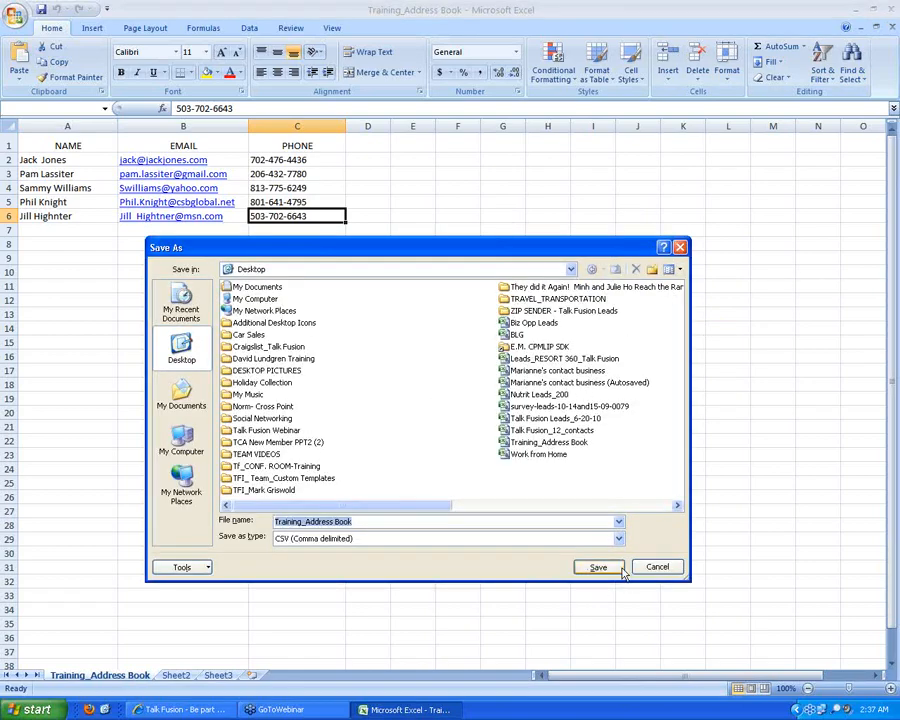
{"action": "left_click", "coordinate": [600, 568]}
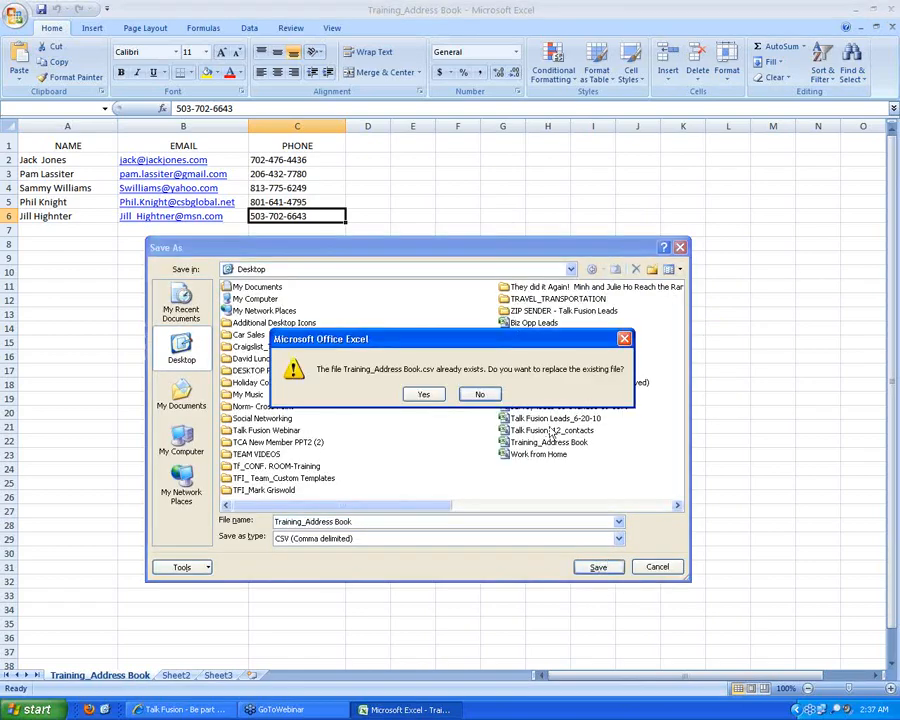
{"action": "left_click", "coordinate": [427, 395]}
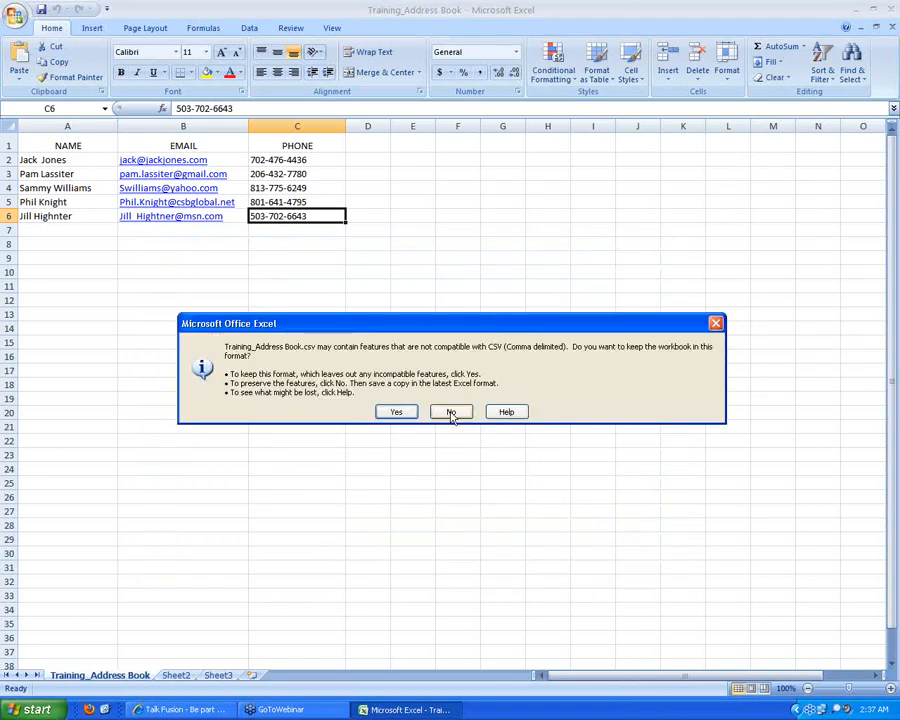
{"action": "left_click", "coordinate": [451, 414]}
{"action": "left_click", "coordinate": [880, 29]}
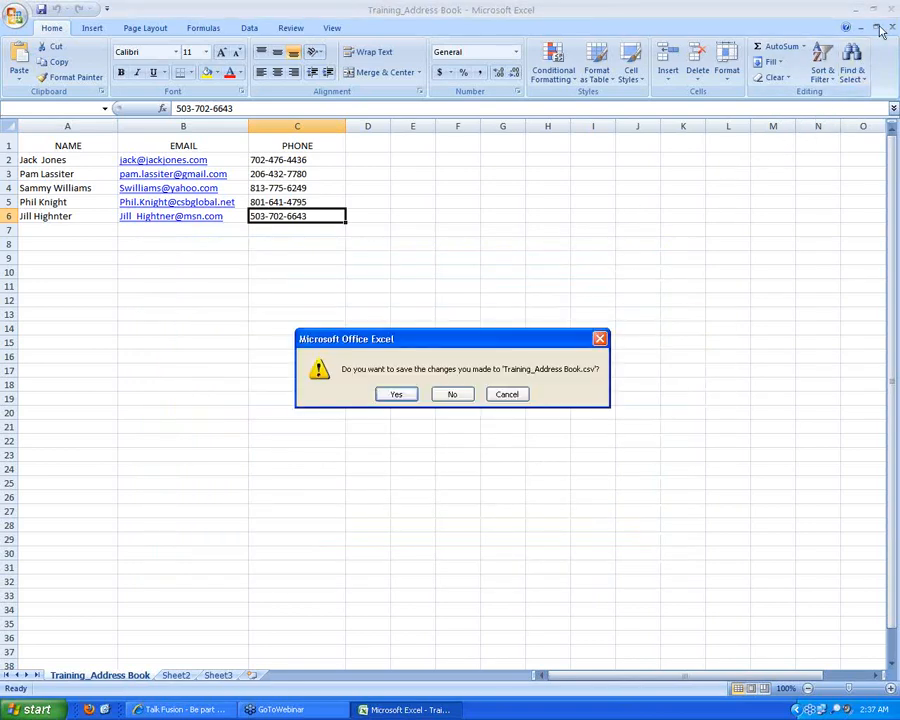
{"action": "left_click", "coordinate": [455, 392]}
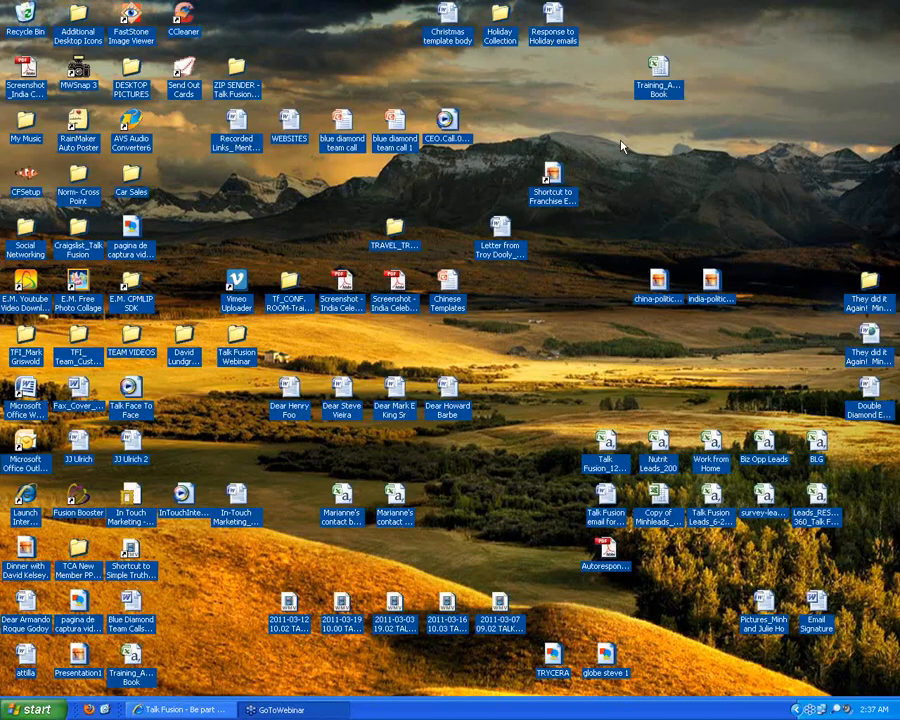
Move the Training_Address Book CSV file on the desktop beside the original workbook of the same name
{"action": "left_click_drag", "start_coordinate": [152, 672], "coordinate": [733, 74]}
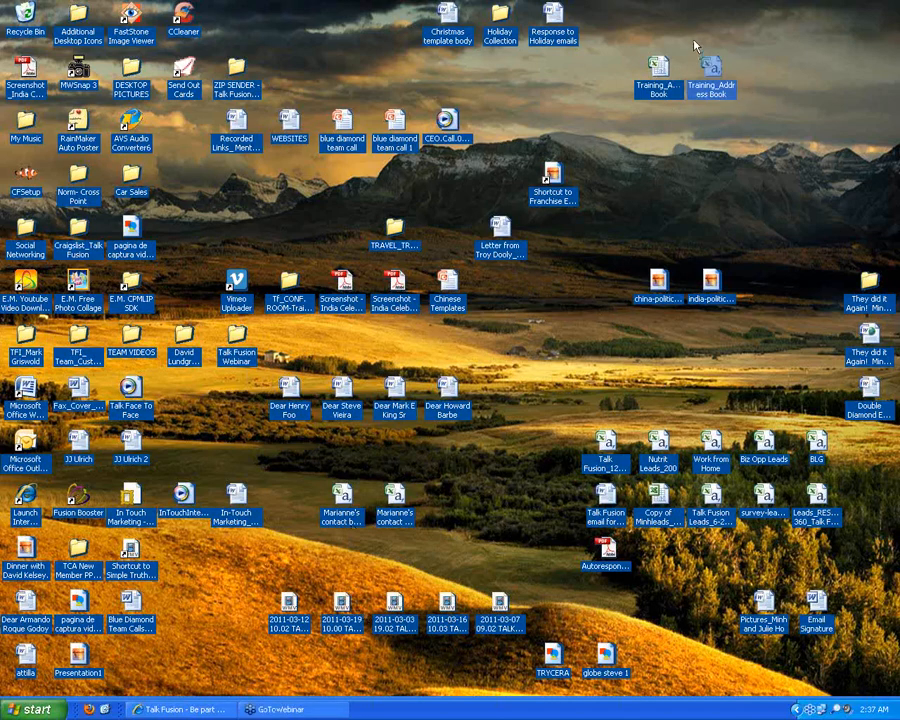
{"action": "right_click", "coordinate": [657, 64]}
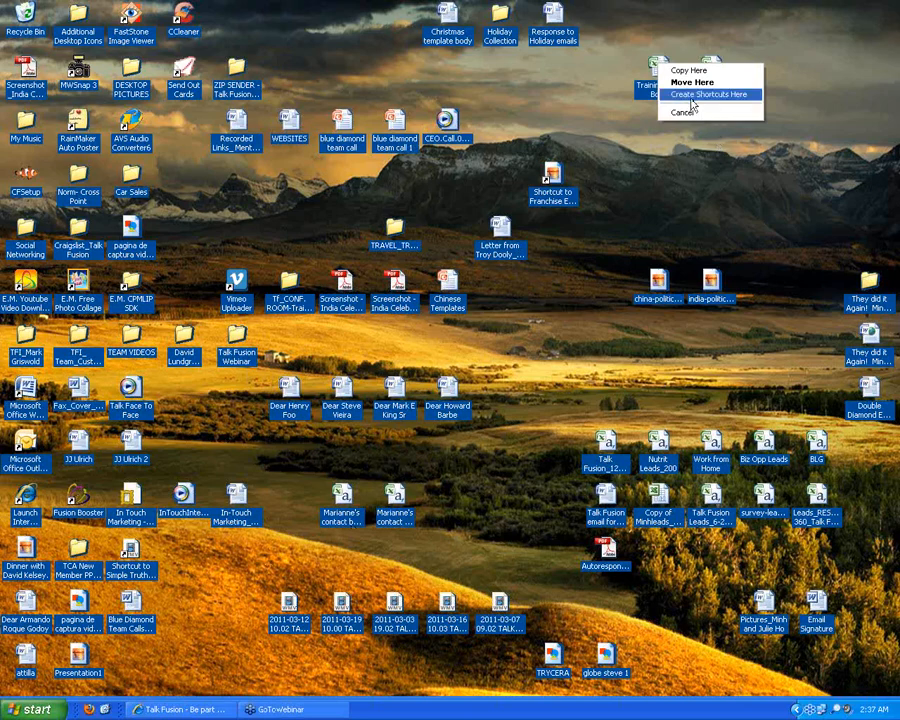
{"action": "left_click", "coordinate": [688, 113]}
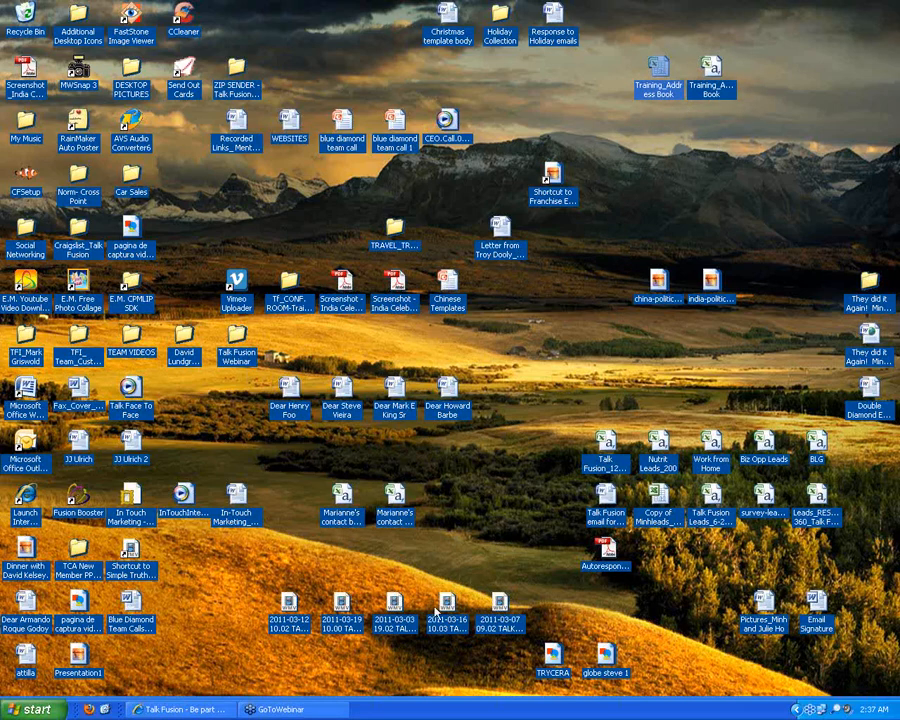
Switch to Internet Explorer and upload the CSV version of Training_Address Book from the Desktop on the contact import page
{"action": "left_click", "coordinate": [185, 709]}
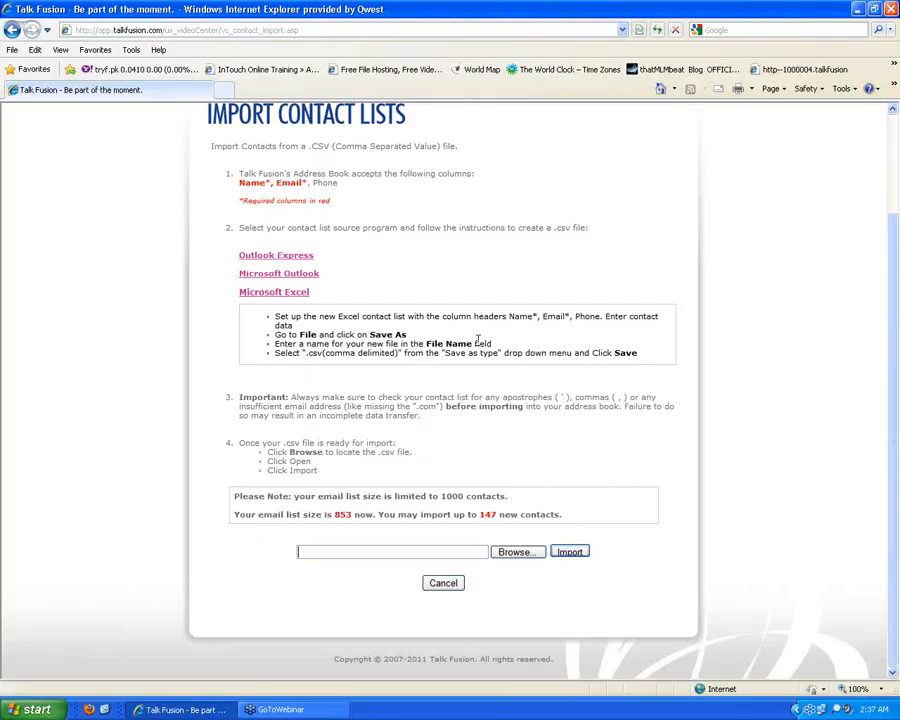
{"action": "left_click", "coordinate": [518, 553]}
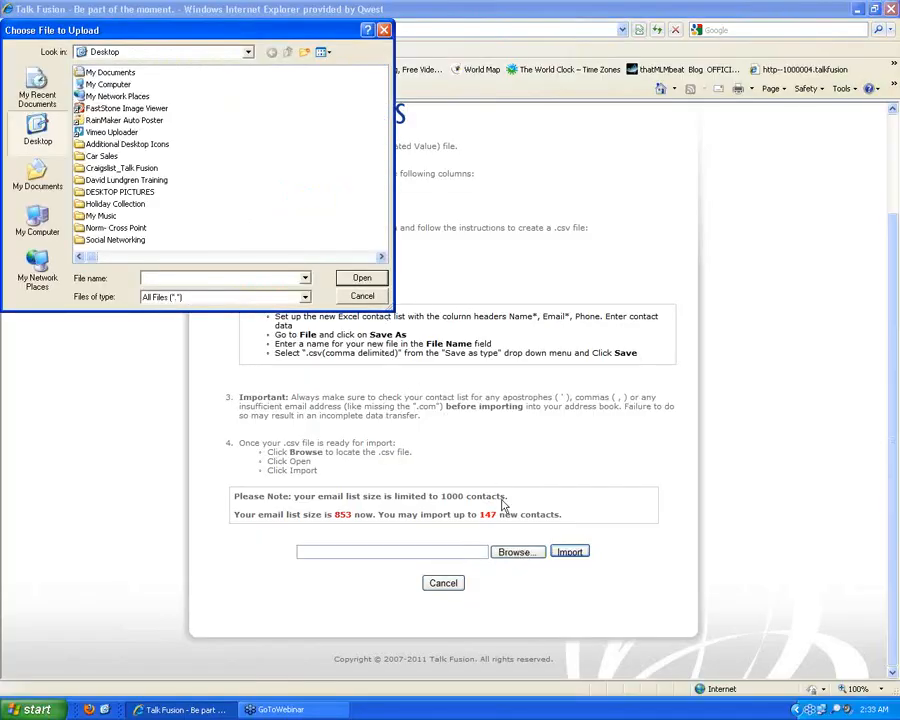
{"action": "left_click", "coordinate": [381, 257]}
{"action": "left_click_drag", "start_coordinate": [381, 257], "coordinate": [381, 257]}
{"action": "mouse_move", "coordinate": [156, 102]}
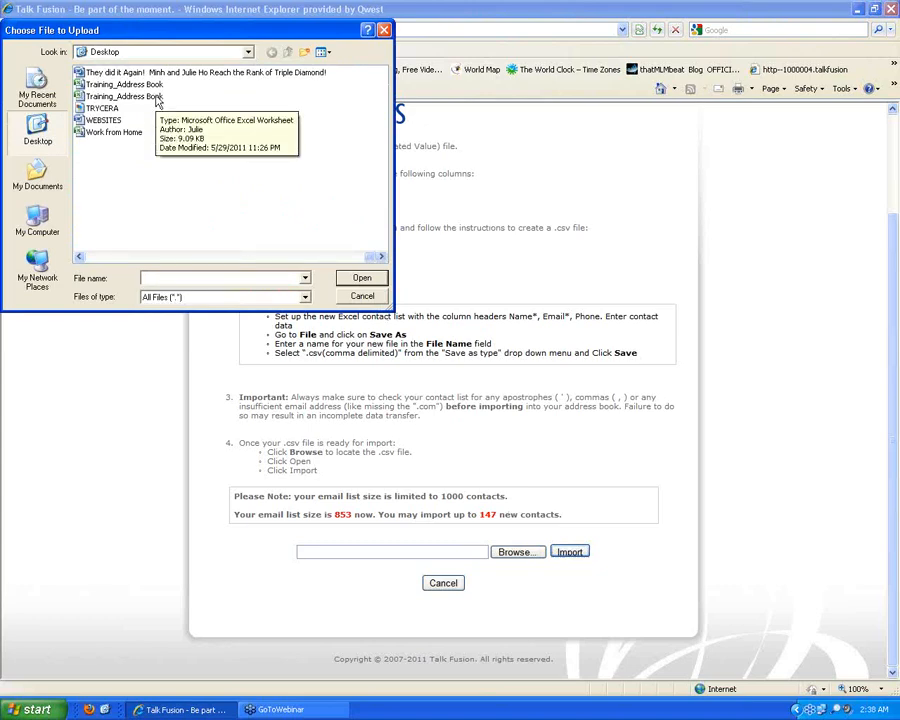
{"action": "left_click", "coordinate": [156, 85]}
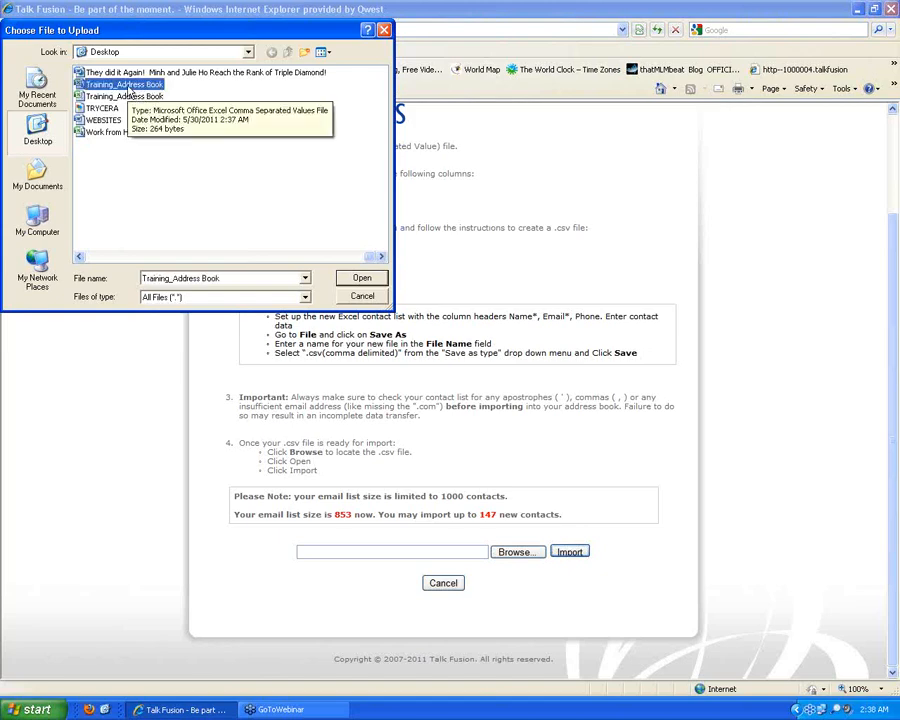
{"action": "left_click", "coordinate": [364, 280]}
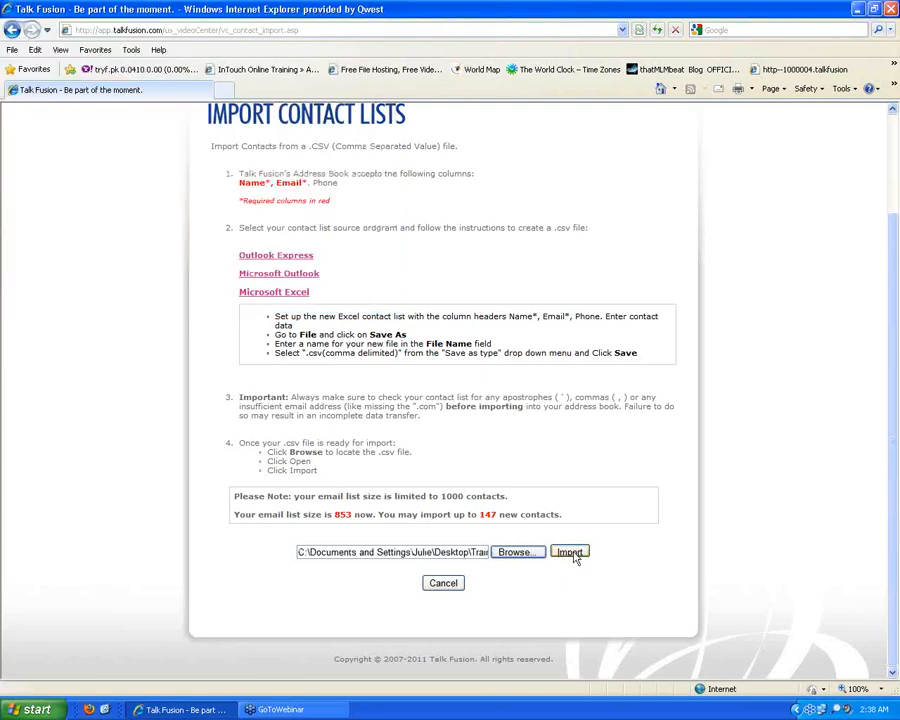
{"action": "left_click", "coordinate": [574, 557]}
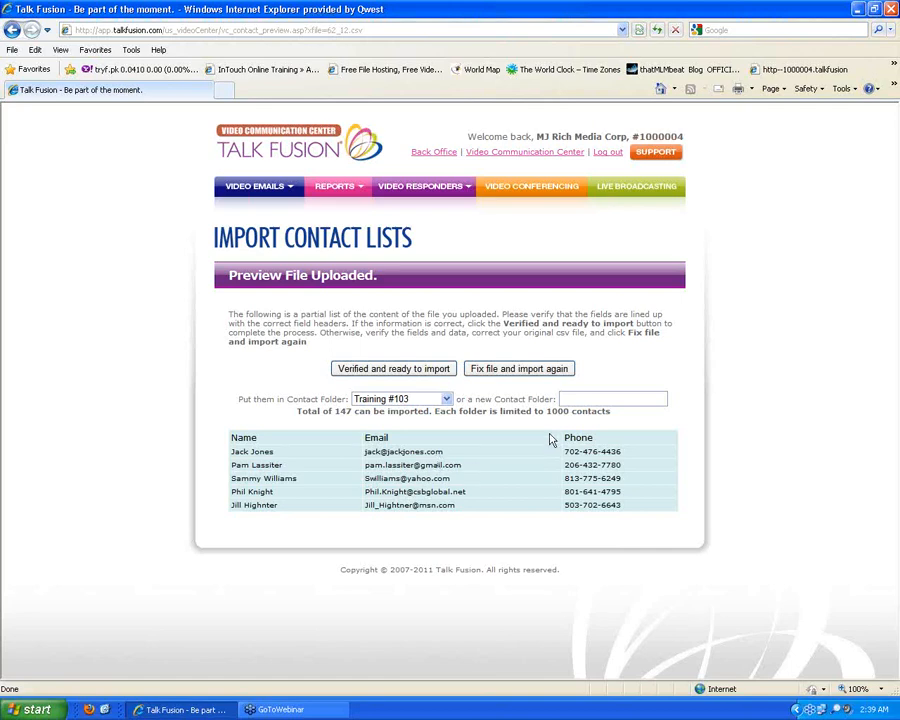
Keep Training #103 as the contact folder and import the verified contacts into it
{"action": "left_click", "coordinate": [446, 399]}
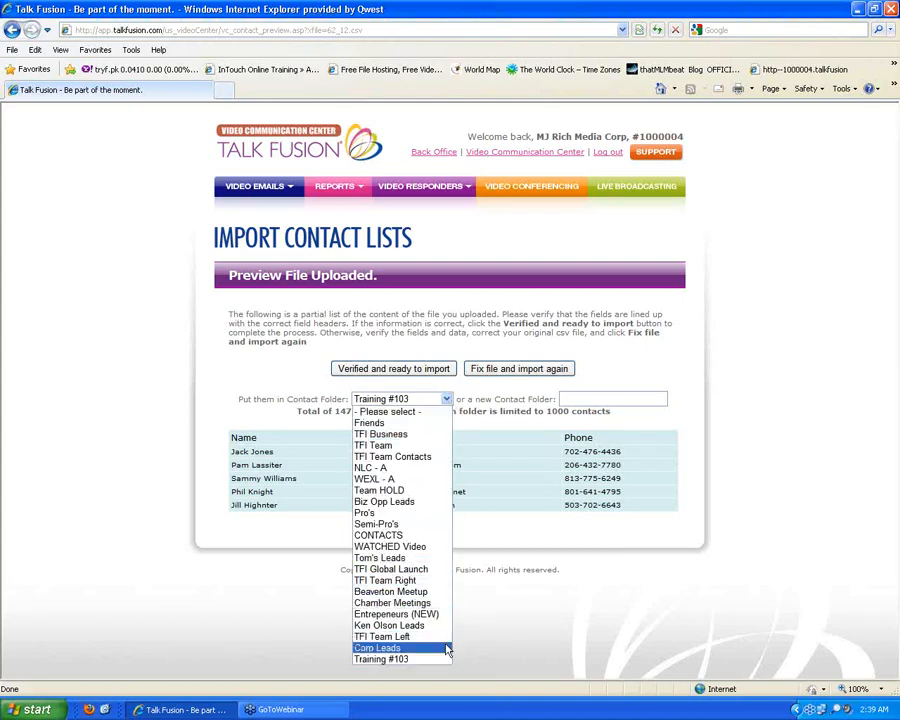
{"action": "left_click", "coordinate": [495, 426]}
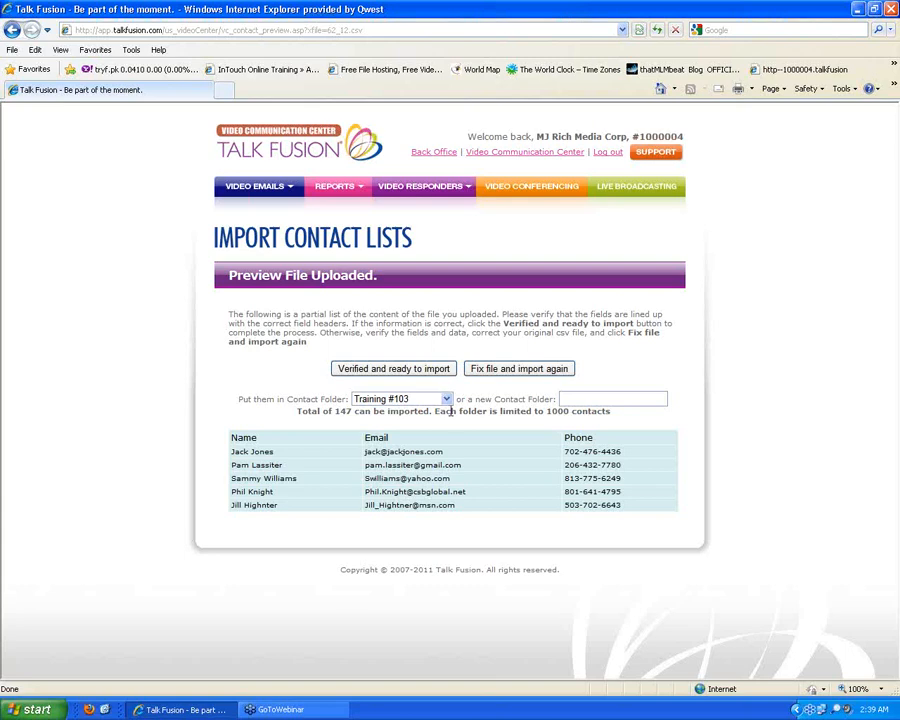
{"action": "left_click", "coordinate": [585, 398]}
{"action": "left_click", "coordinate": [442, 371]}
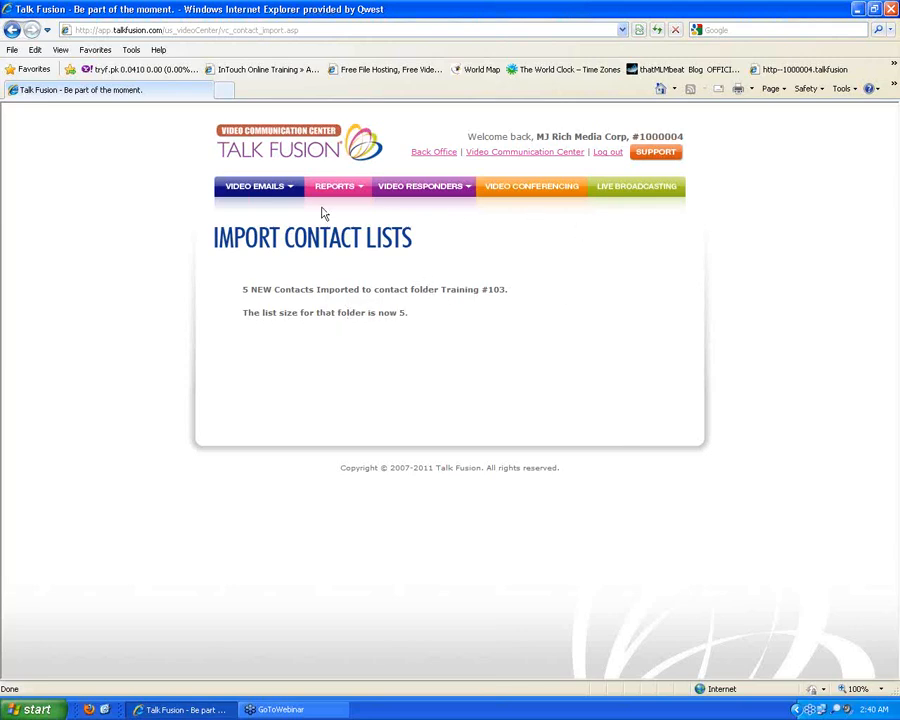
View the address book contacts and open the Training #103 folder to check the imported list
{"action": "left_click", "coordinate": [284, 194]}
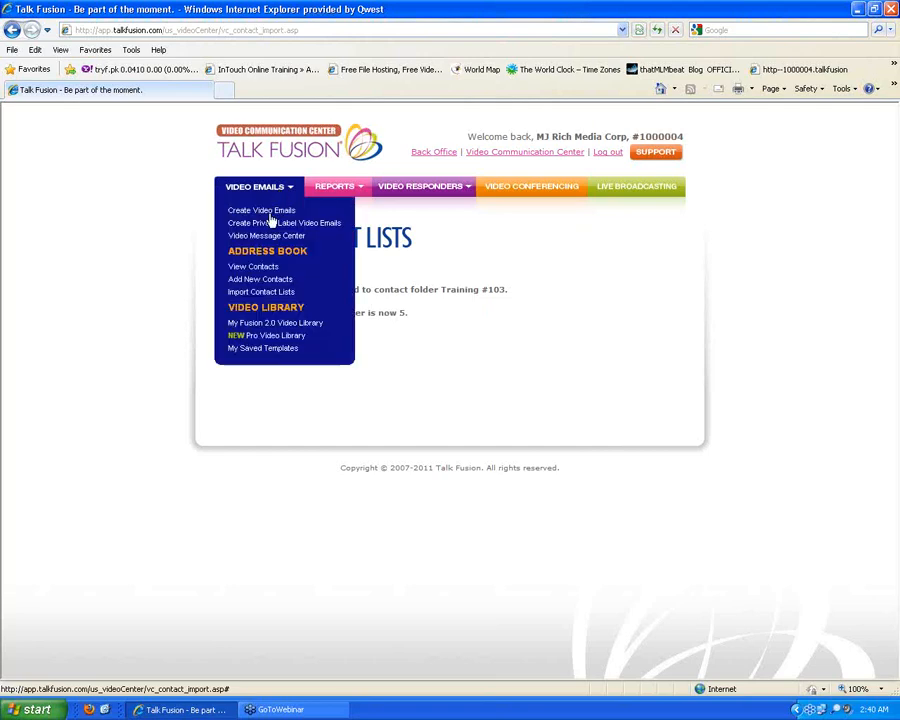
{"action": "left_click", "coordinate": [250, 270]}
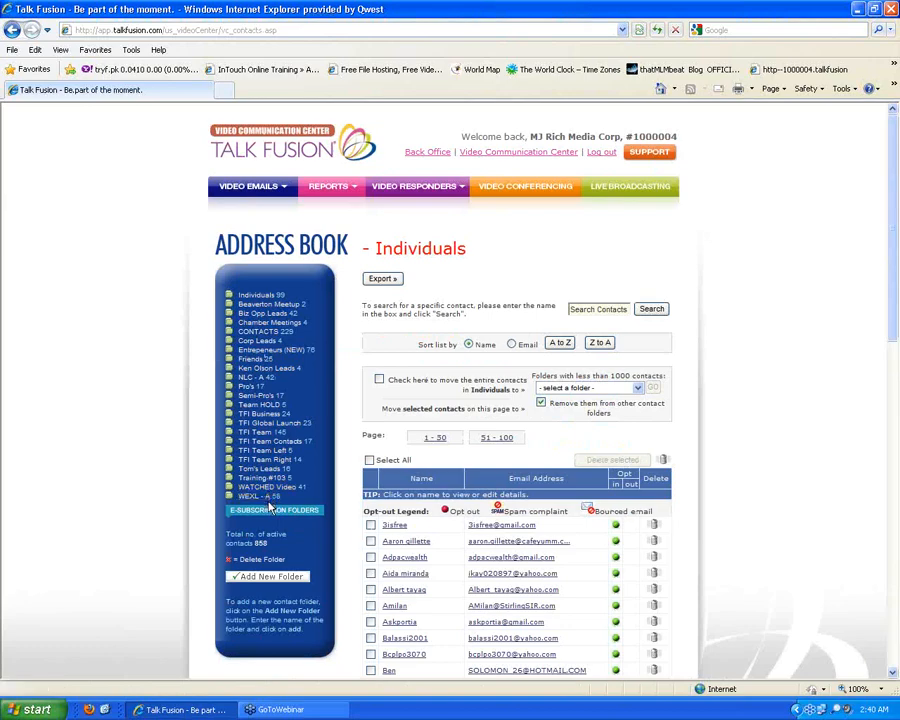
{"action": "left_click", "coordinate": [268, 480]}
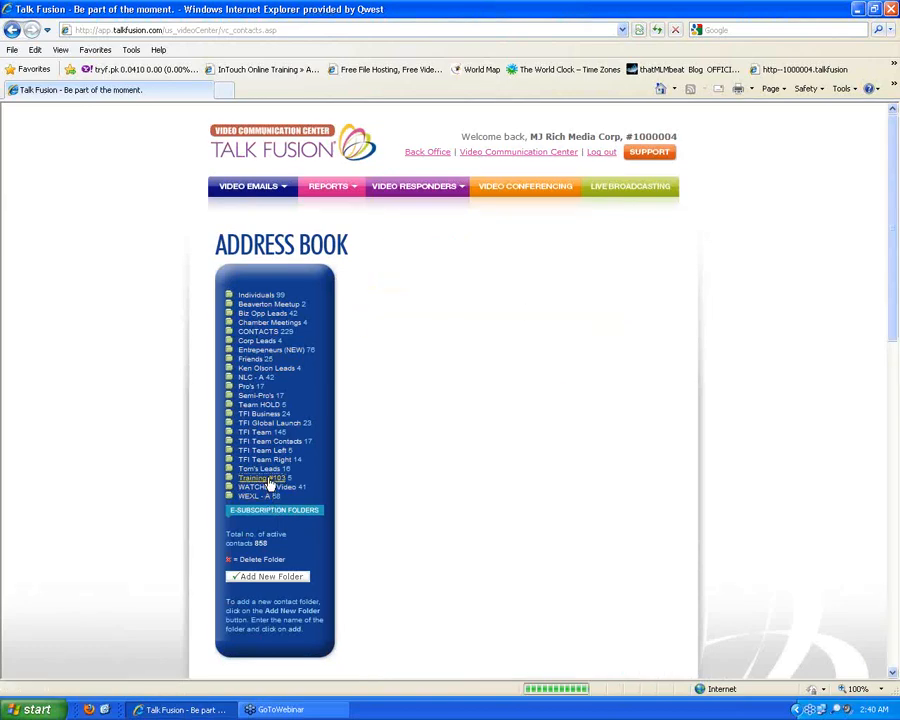